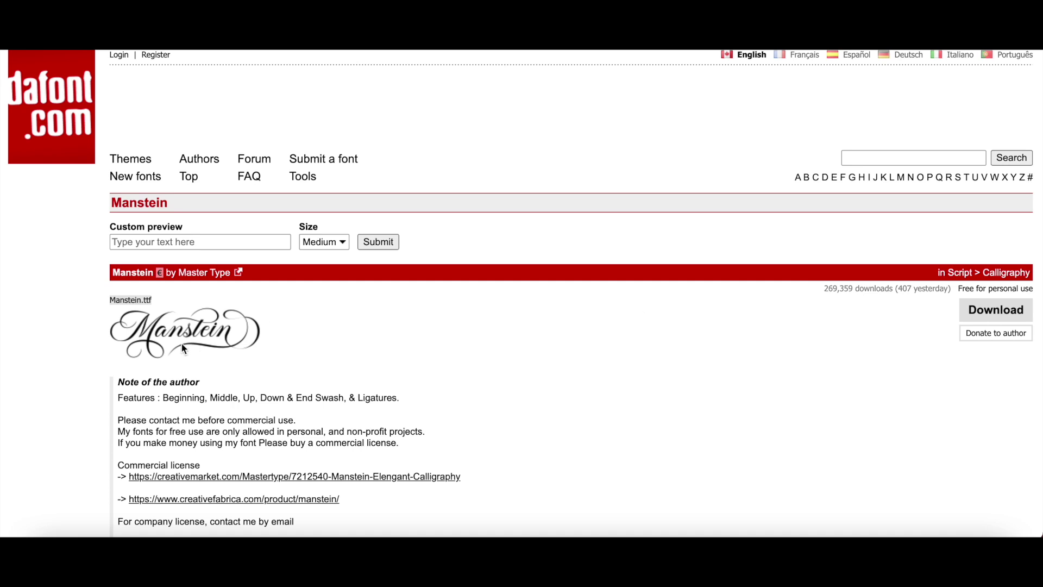
Scroll the Manstein DaFont page from the author's notes down to the accented lowercase glyphs.
scroll(801, 429, "down", 3)
scroll(802, 430, "down", 3)
scroll(802, 430, "up", 4)
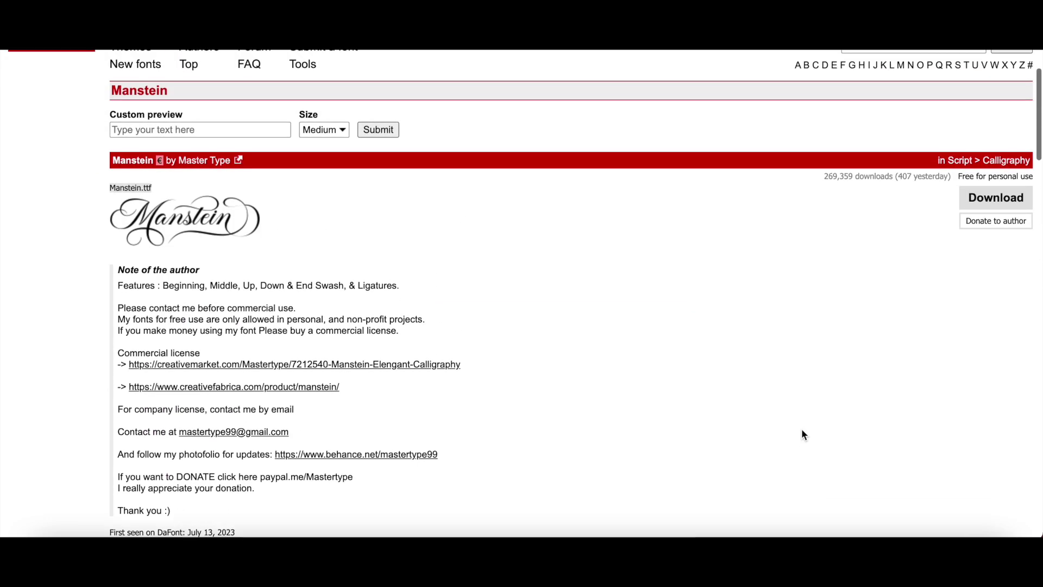
scroll(802, 434, "down", 8)
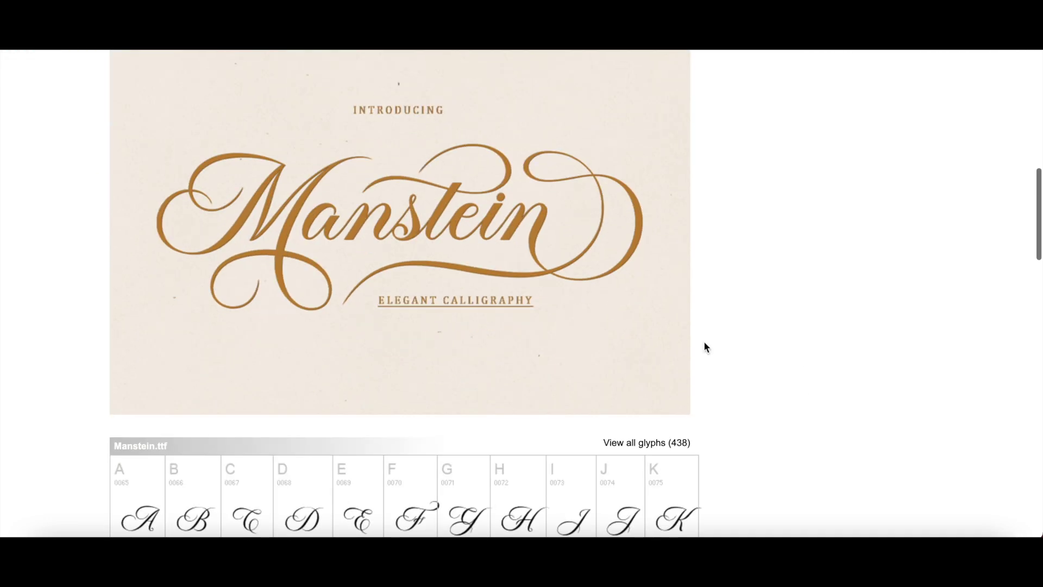
scroll(555, 352, "down", 14)
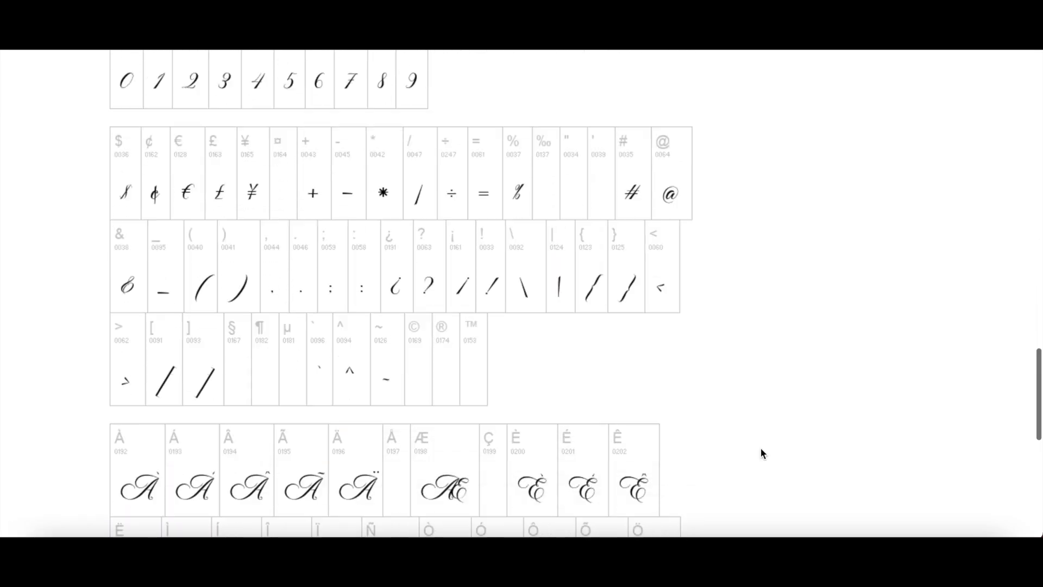
scroll(824, 341, "down", 8)
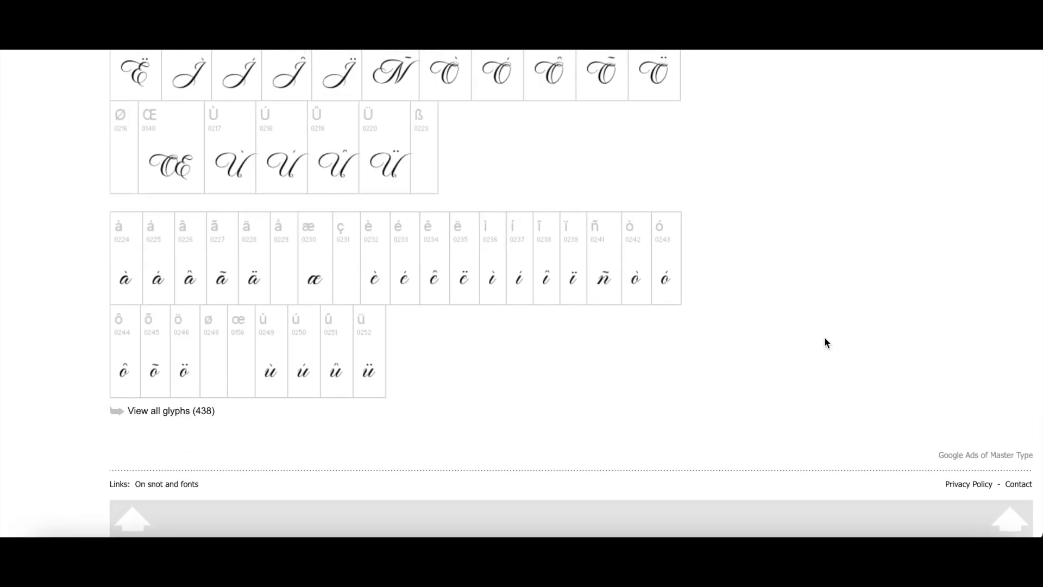
key("Home")
scroll(742, 345, "down", 5)
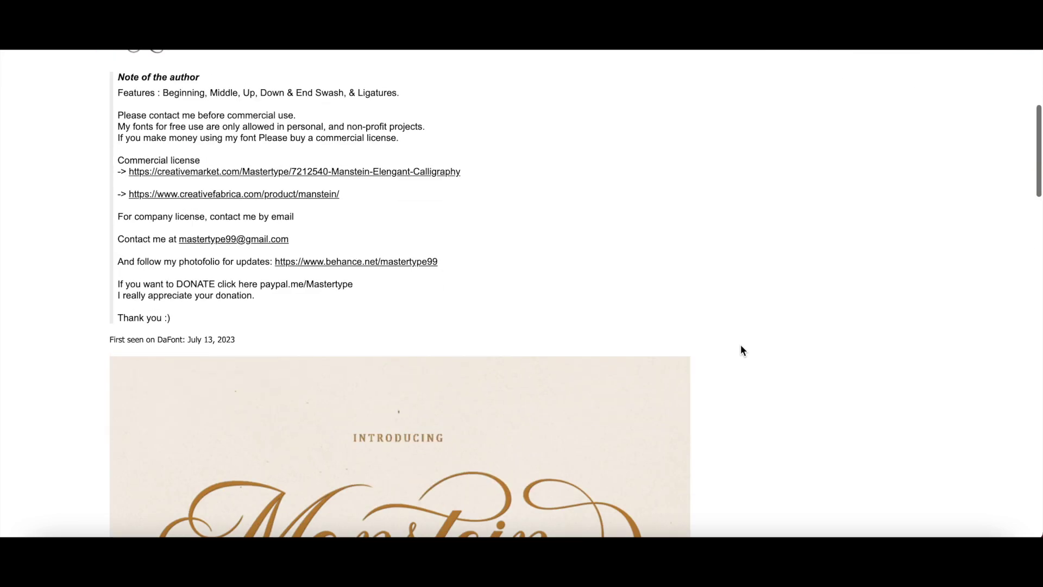
scroll(741, 351, "down", 20)
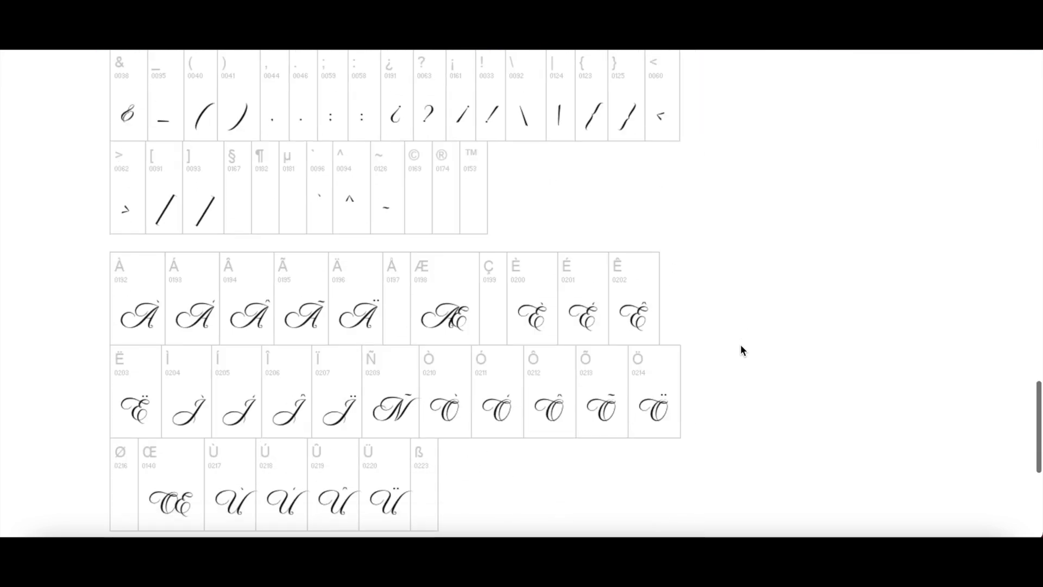
scroll(743, 350, "down", 6)
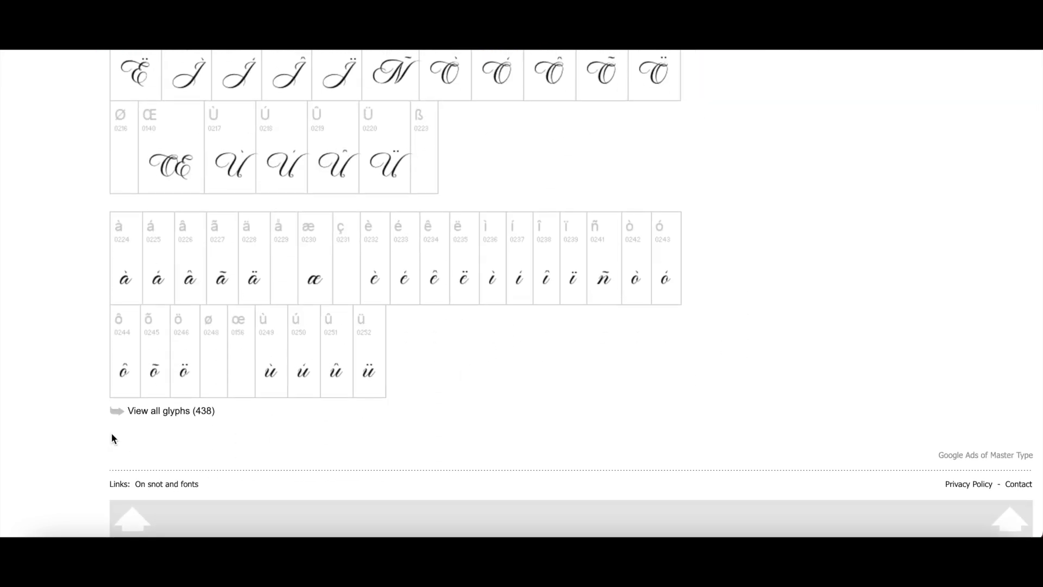
Open the full 438-glyph Manstein map and copy the y.11 swash glyph.
left_click(170, 422)
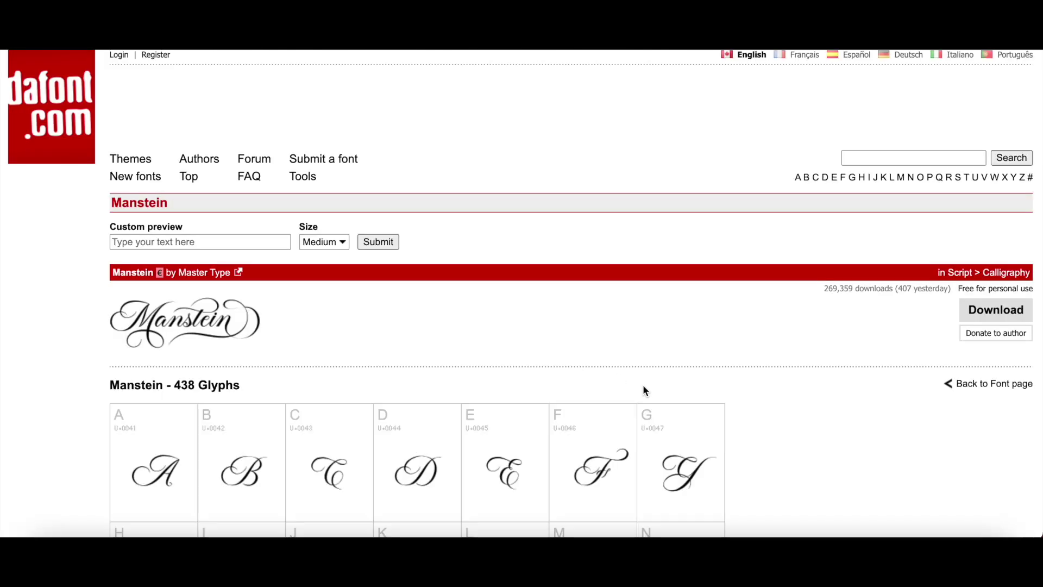
scroll(644, 389, "down", 5)
scroll(898, 466, "down", 10)
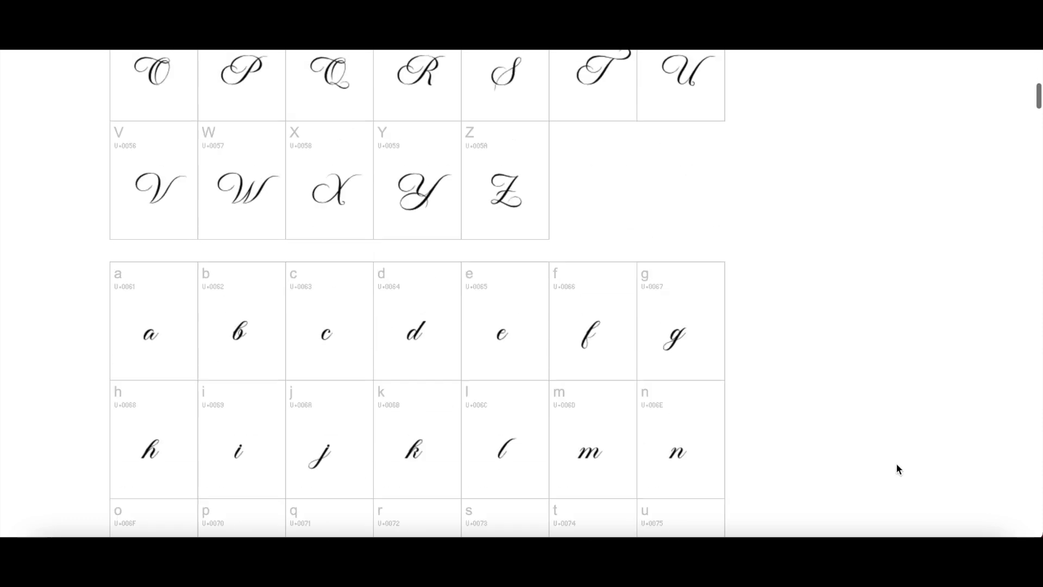
scroll(897, 466, "down", 20)
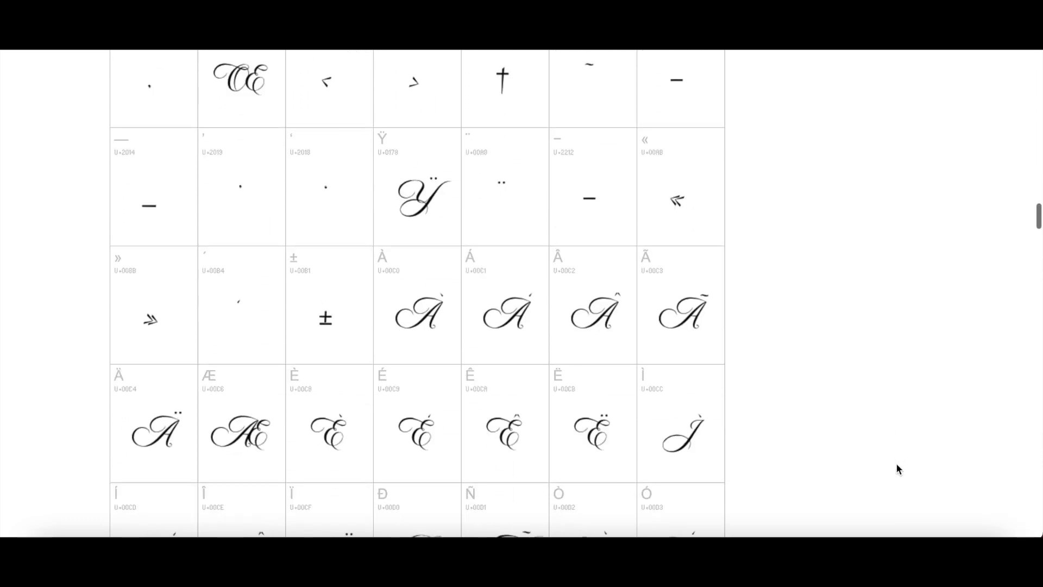
scroll(896, 465, "down", 20)
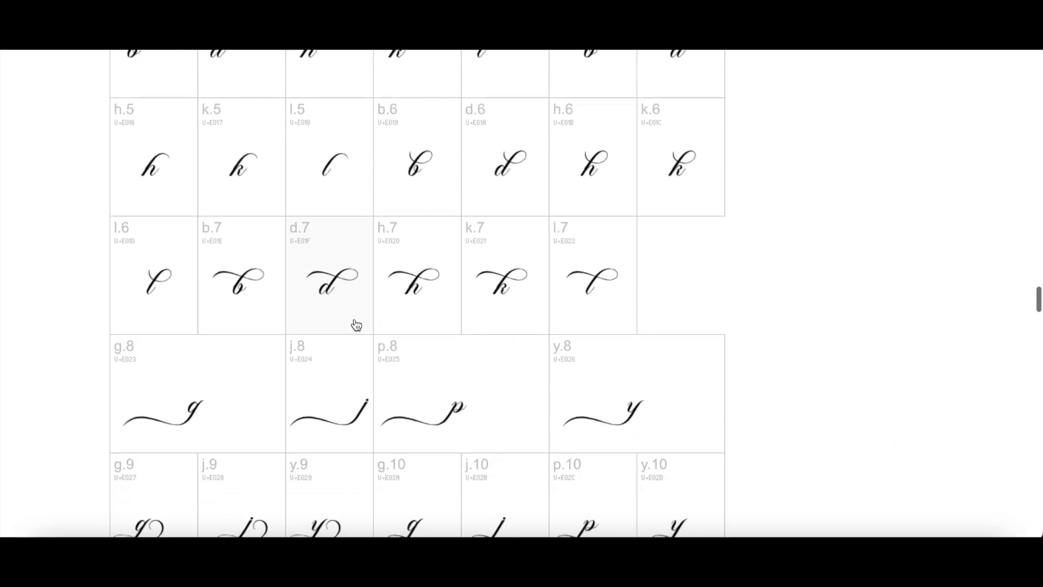
scroll(789, 381, "down", 10)
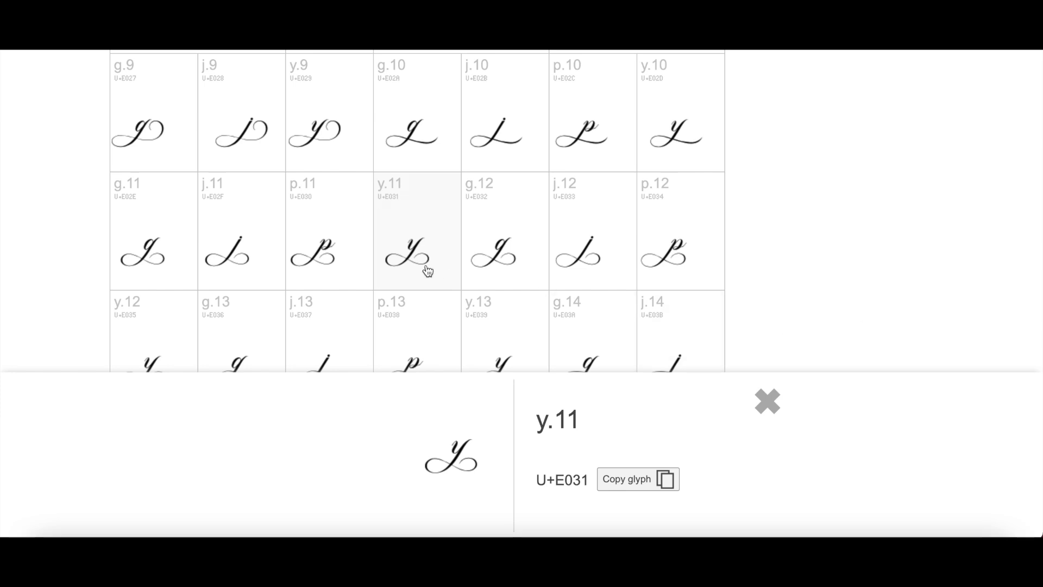
left_click(664, 481)
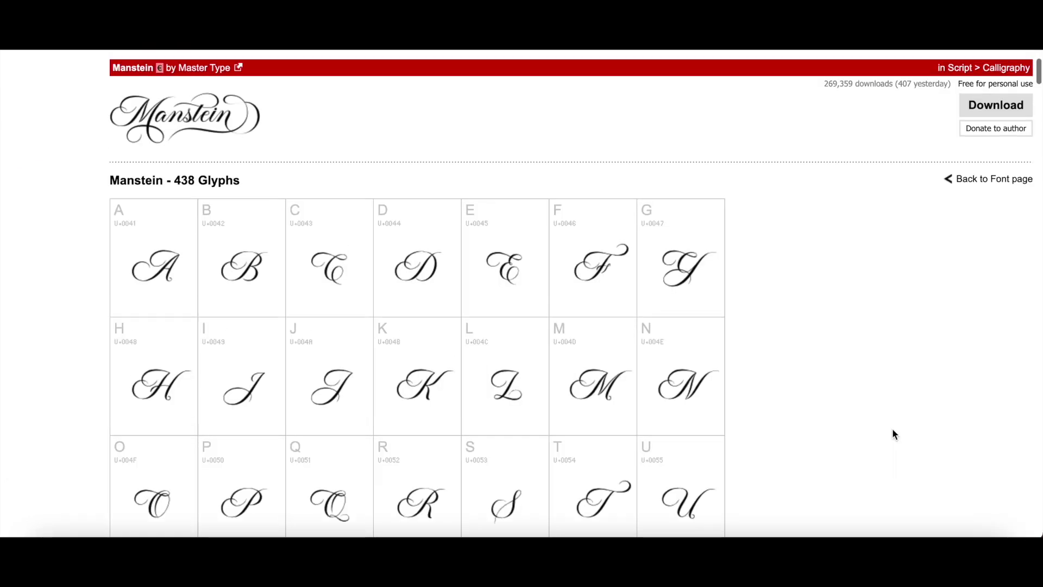
Look over the swash alternates again, then bring Cricut Design Space to the front.
scroll(894, 432, "up", 1)
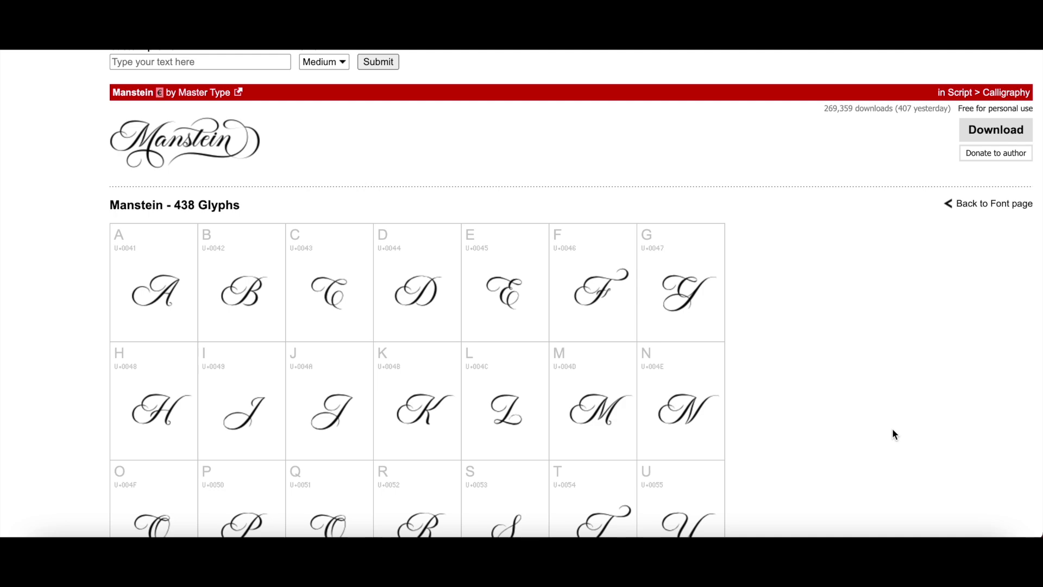
scroll(894, 435, "down", 20)
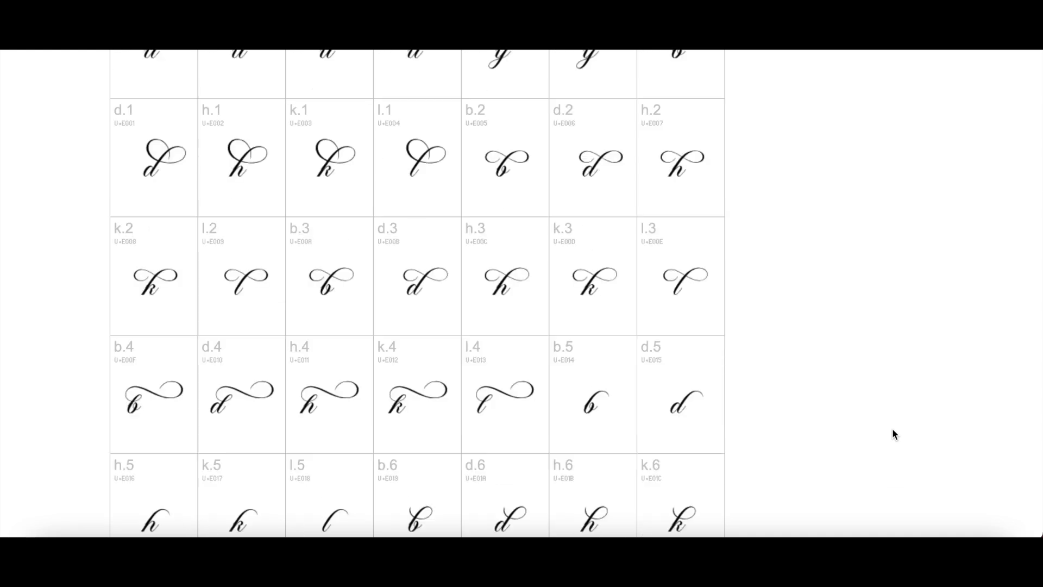
scroll(894, 435, "down", 6)
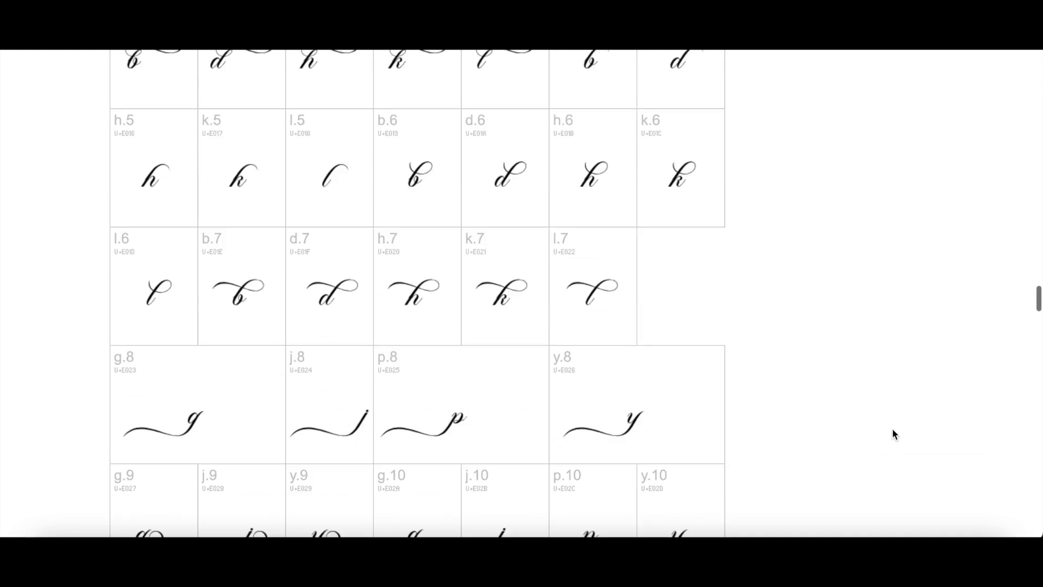
left_click(209, 544)
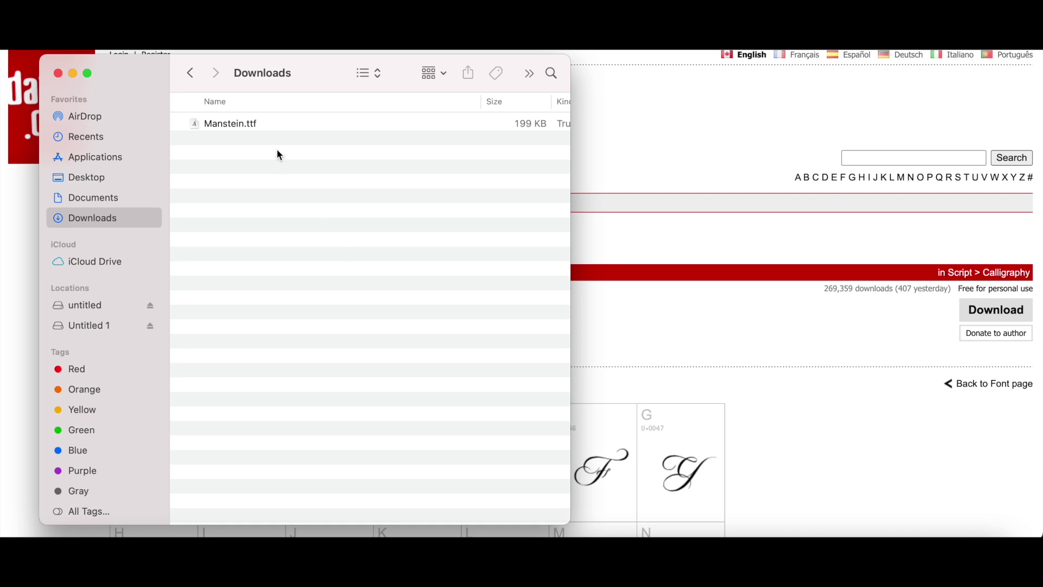
Open the downloaded Manstein.ttf from Downloads to install it.
double_click(234, 125)
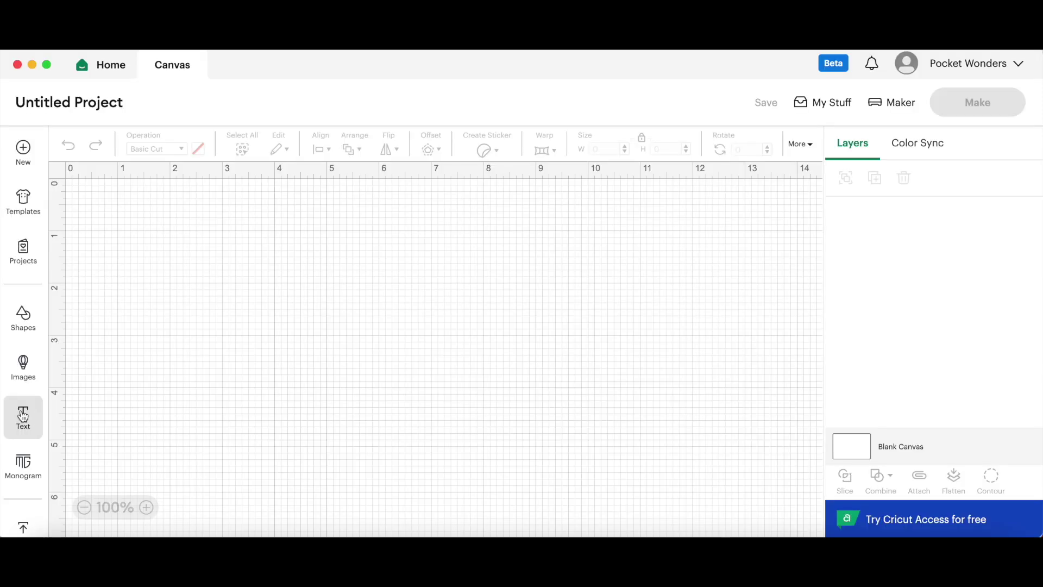
Add a text box, move it up-right, and bring up the System fonts list to find Manstein.
left_click(23, 415)
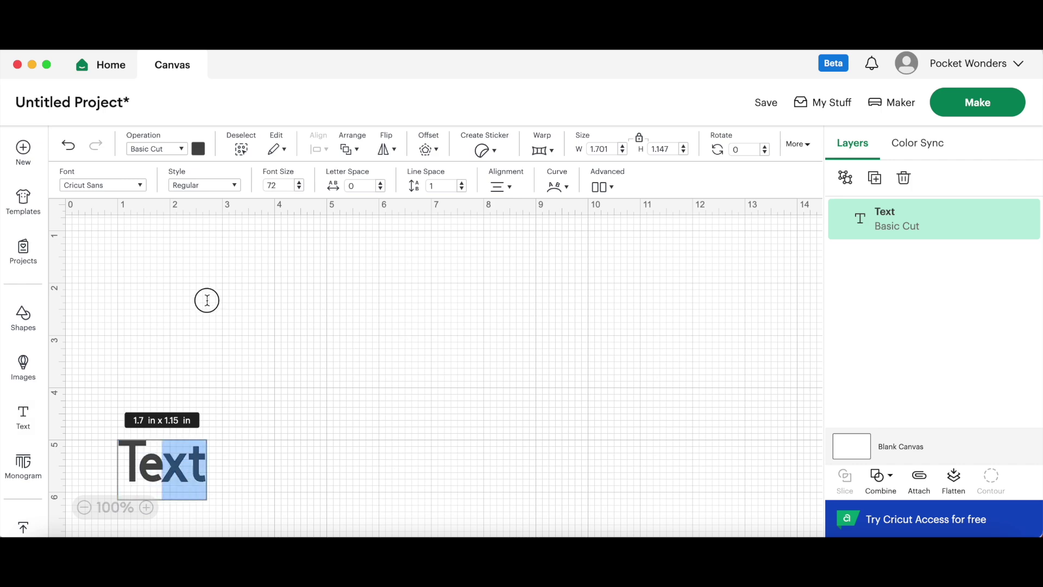
left_click(186, 483)
left_click_drag(187, 484, 290, 320)
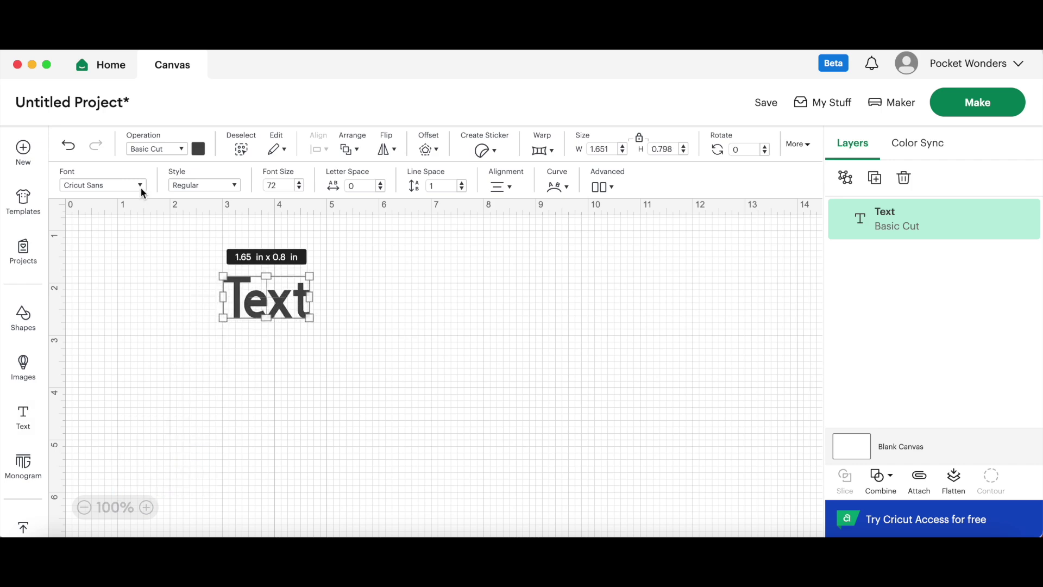
left_click(141, 188)
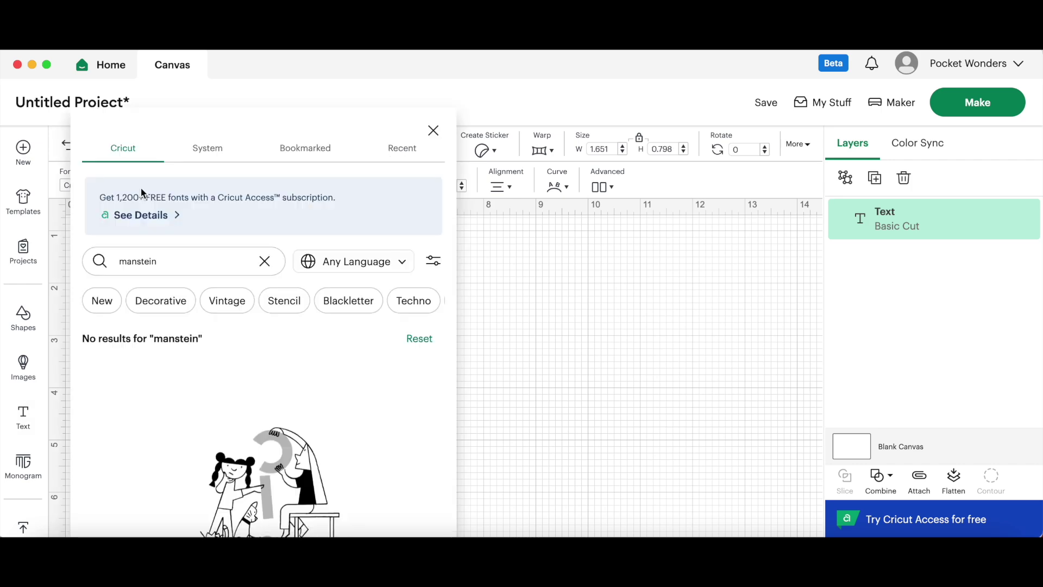
left_click(209, 157)
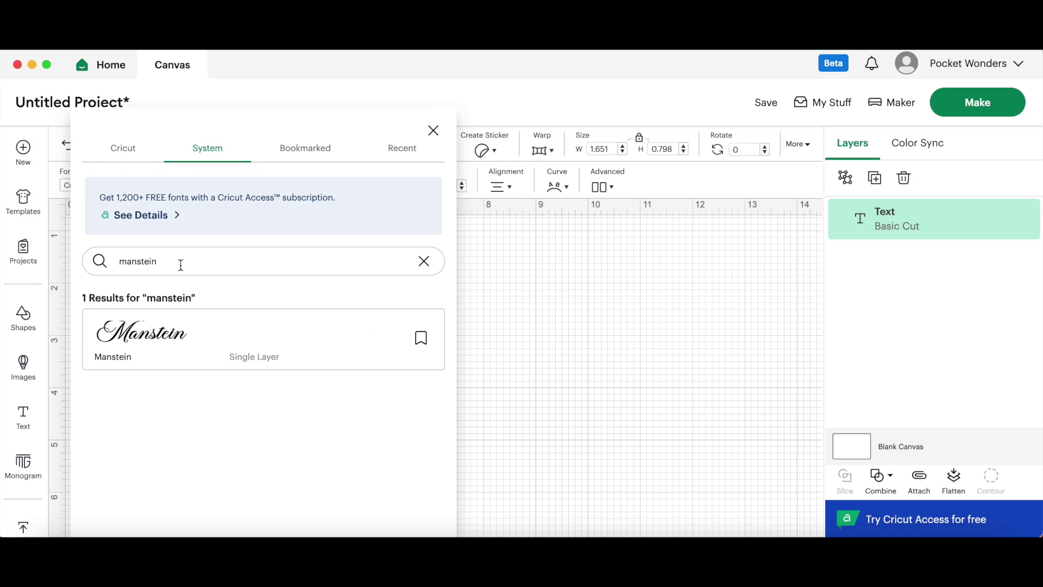
Apply the Manstein system font to the text and move it up and left.
left_click_drag(181, 265, 103, 260)
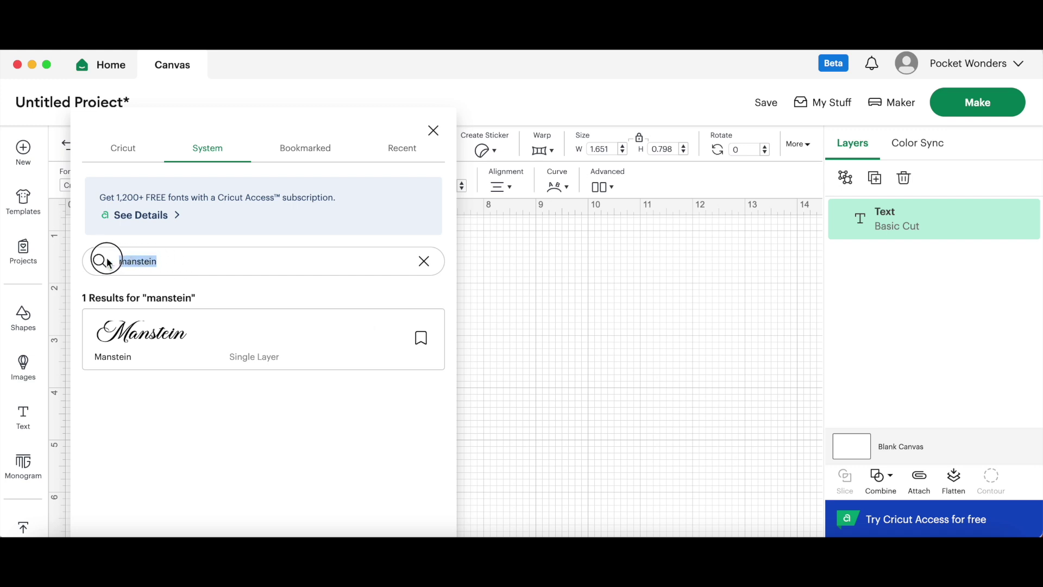
left_click(172, 345)
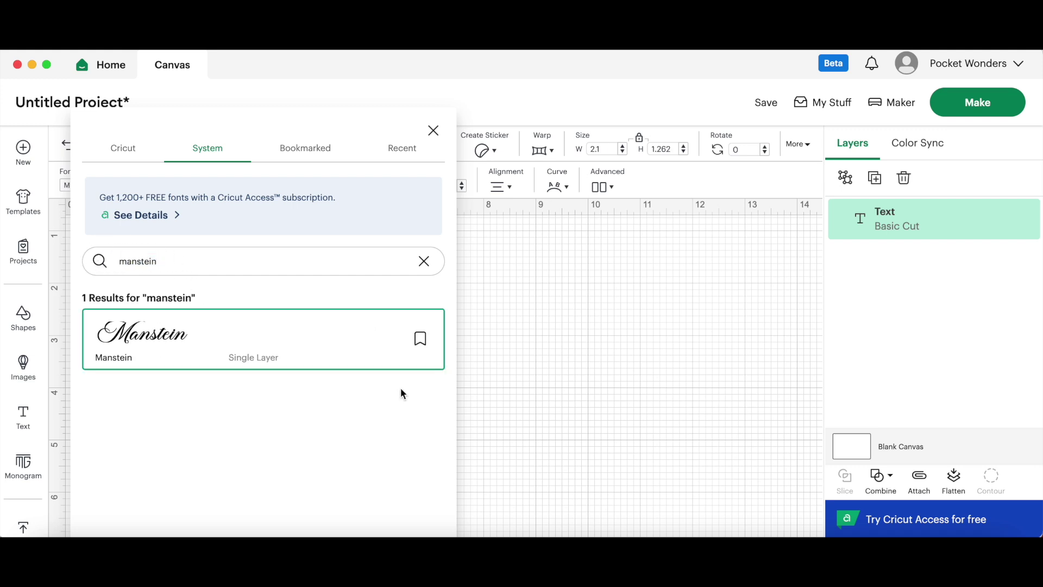
left_click(506, 346)
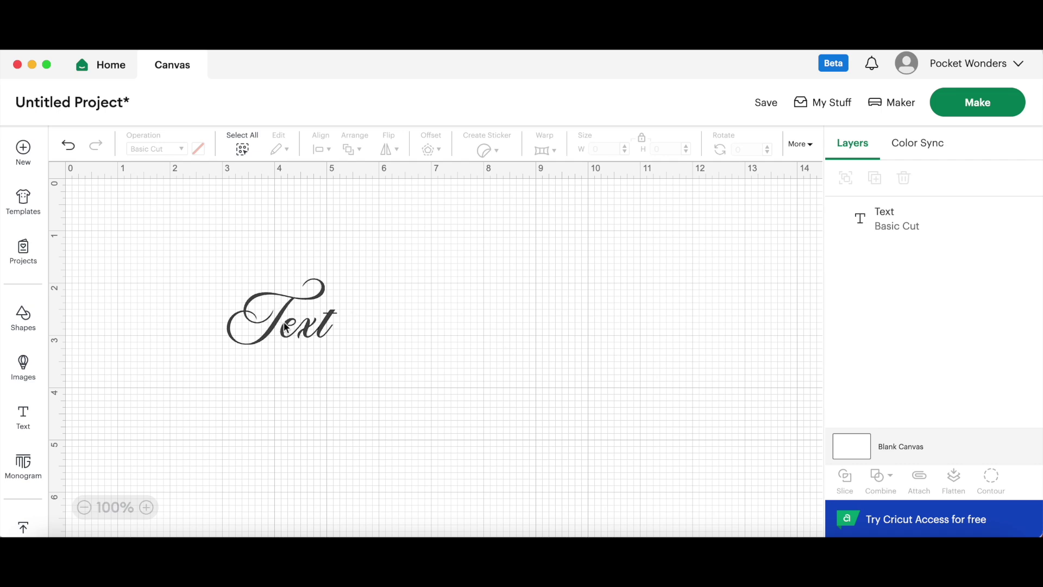
left_click_drag(283, 323, 228, 289)
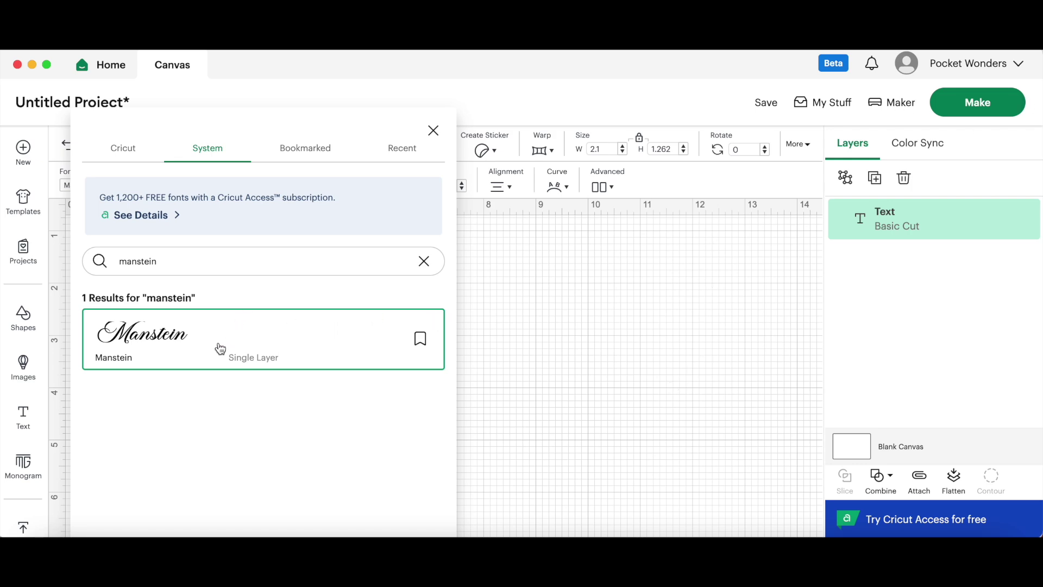
Type 'Save', 'the' and 'Date' on three stacked lines of the text box.
left_click(563, 349)
type("Save")
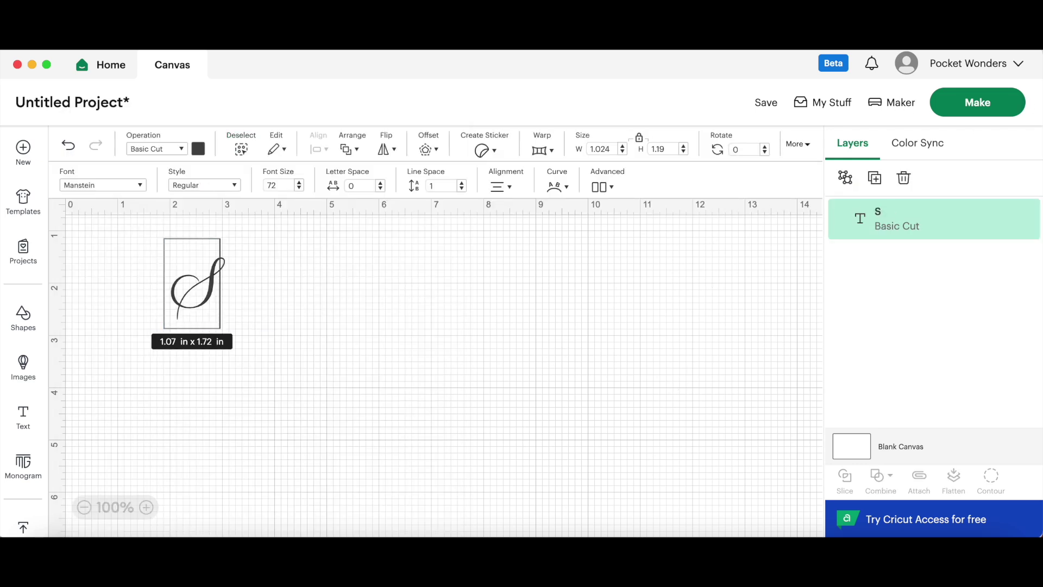
left_click(419, 332)
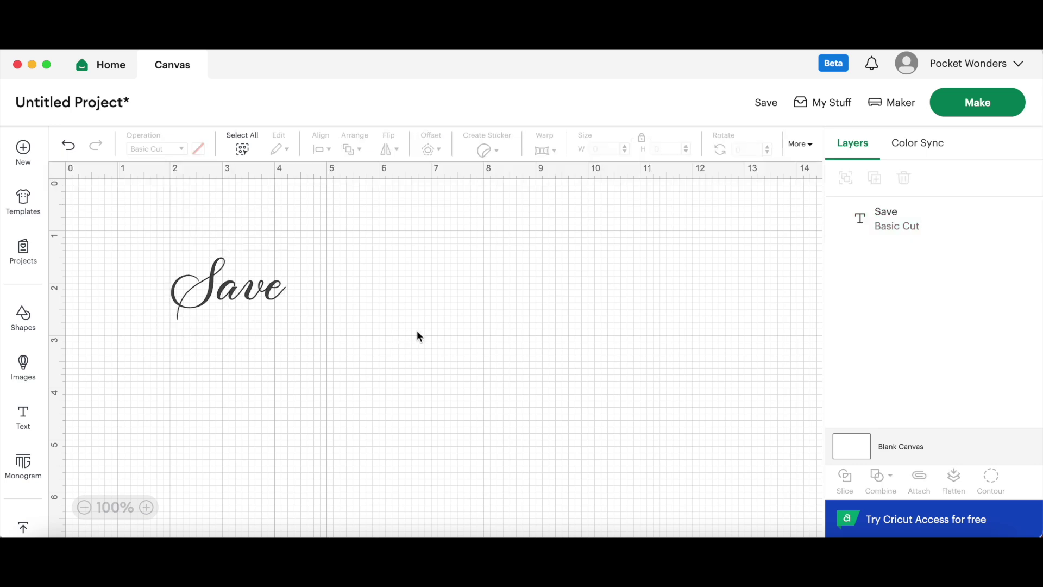
double_click(241, 277)
left_click(277, 288)
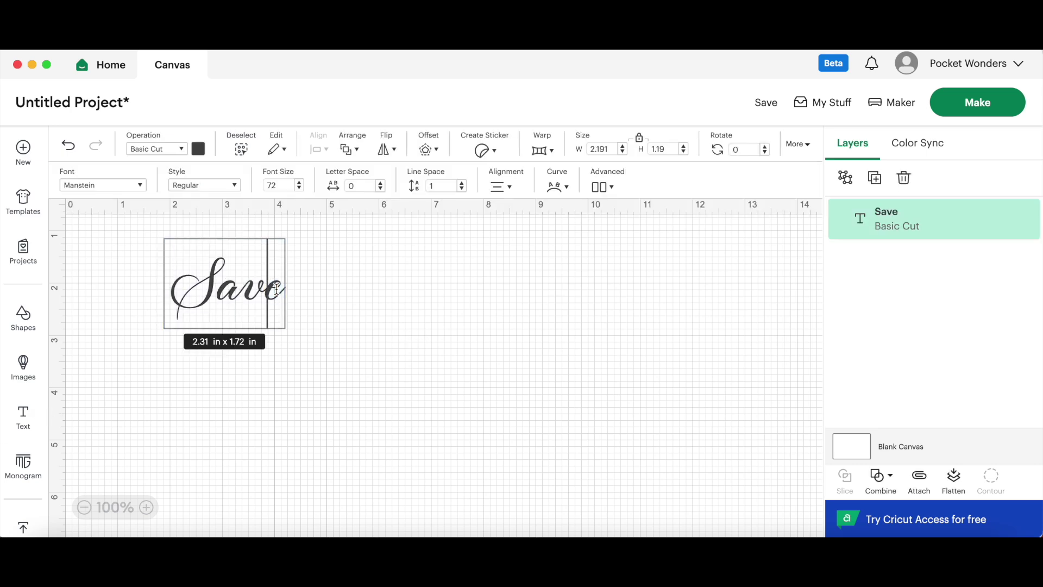
key("Right")
key("Return")
type("the")
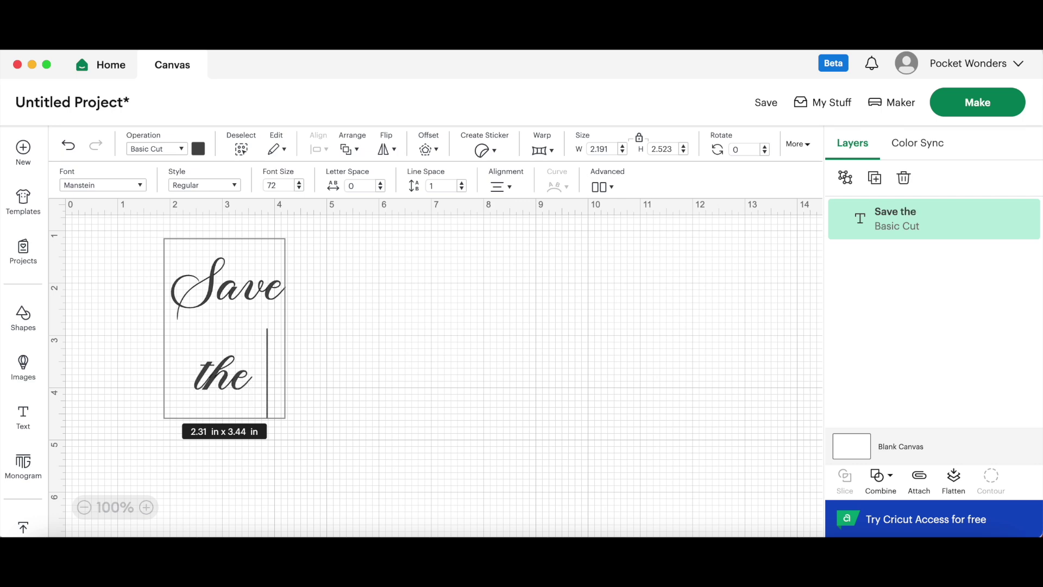
key("Return")
type("Date")
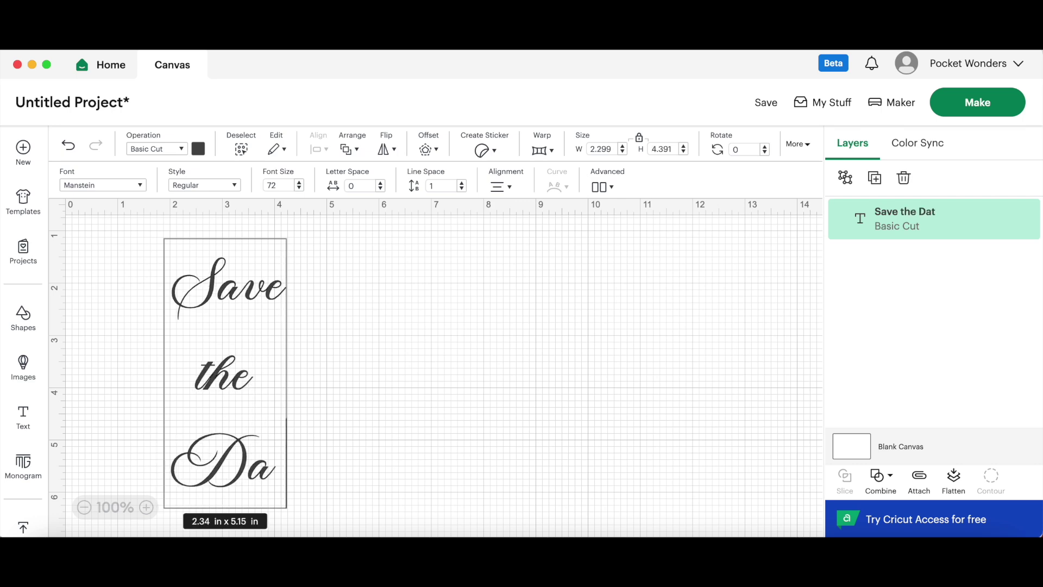
Move the 'Save the Date' text left and up toward the canvas's upper left.
left_click(557, 239)
left_click_drag(279, 299, 243, 298)
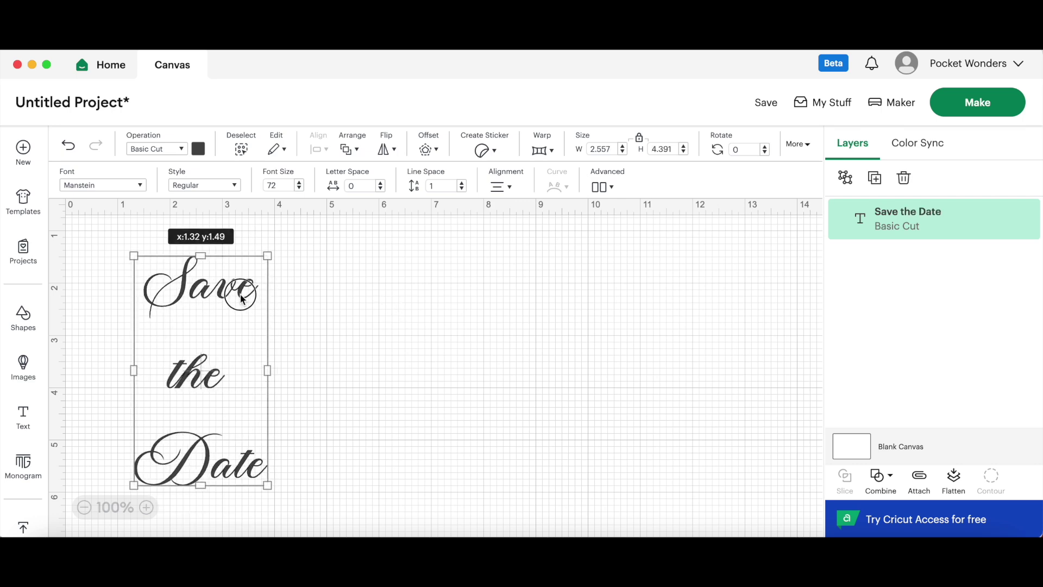
left_click(377, 336)
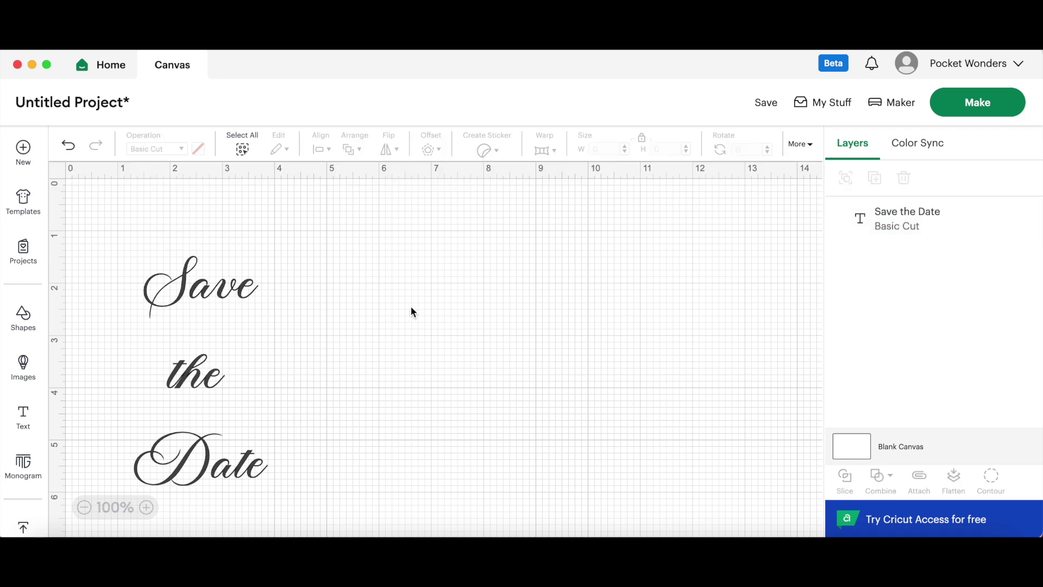
left_click_drag(217, 287, 209, 268)
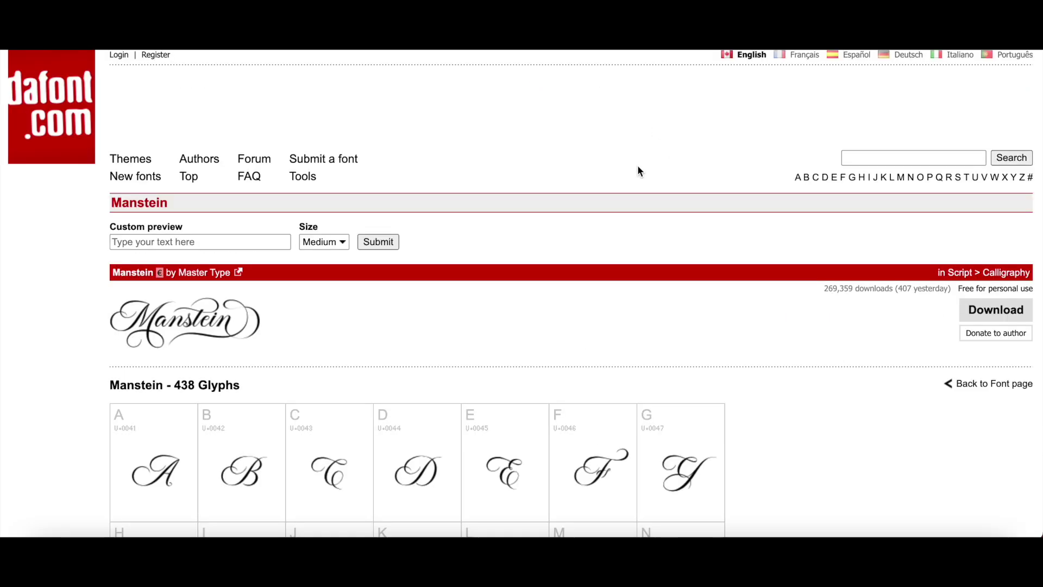
scroll(466, 348, "down", 2)
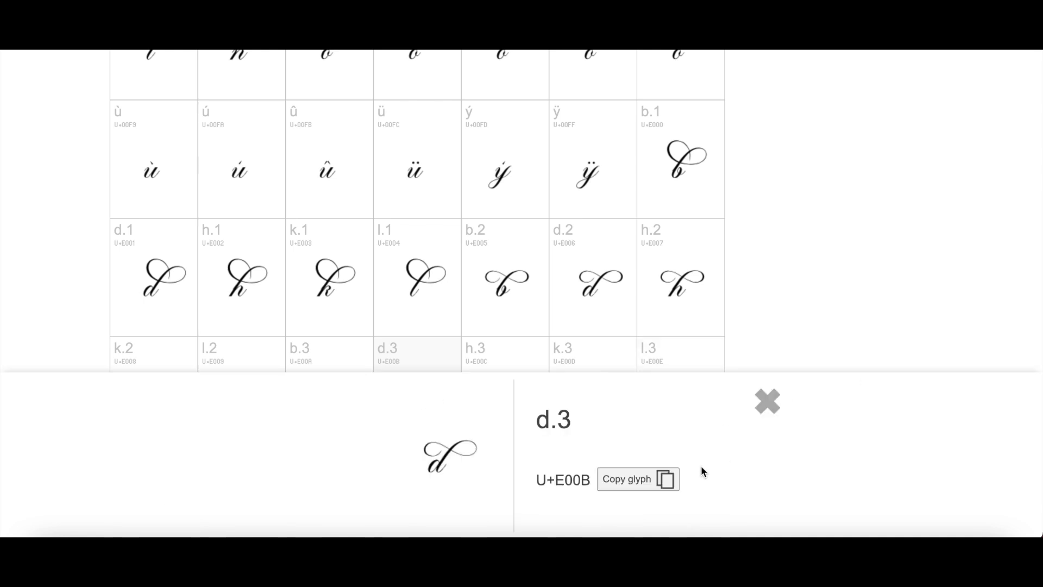
Copy the Manstein d.3 swash glyph (U+E00B) and return to Cricut Design Space.
left_click(667, 479)
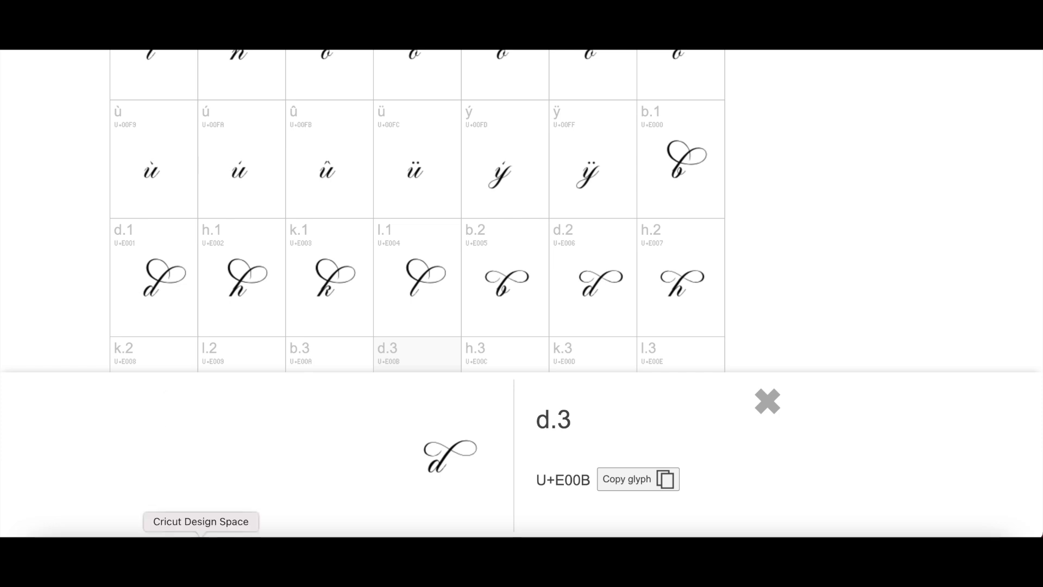
left_click(201, 537)
Replace the capital D in 'Date' with the pasted swash d glyph.
double_click(207, 439)
left_click(207, 441)
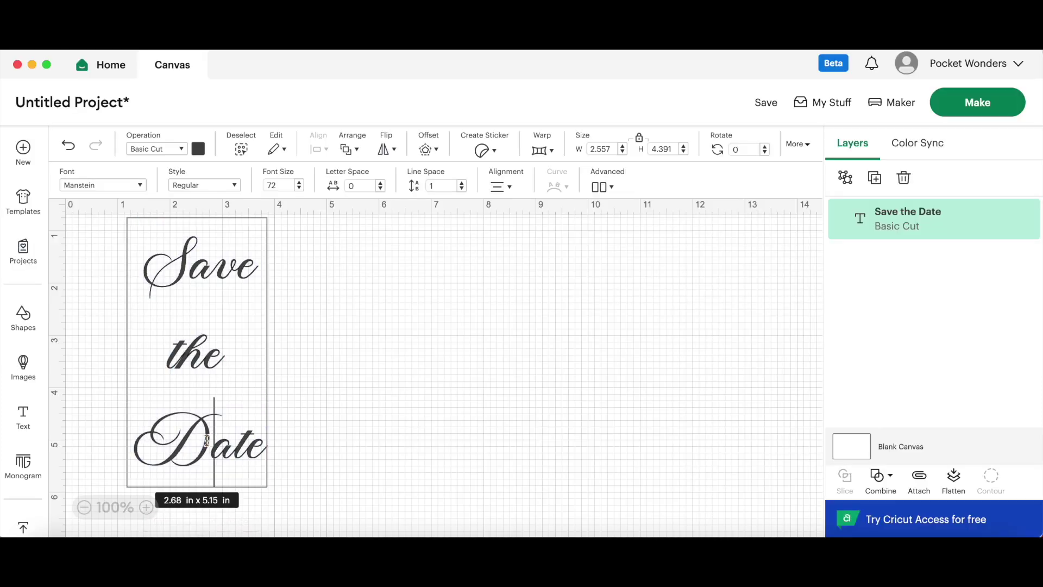
key("BackSpace")
key("super+v")
left_click(442, 445)
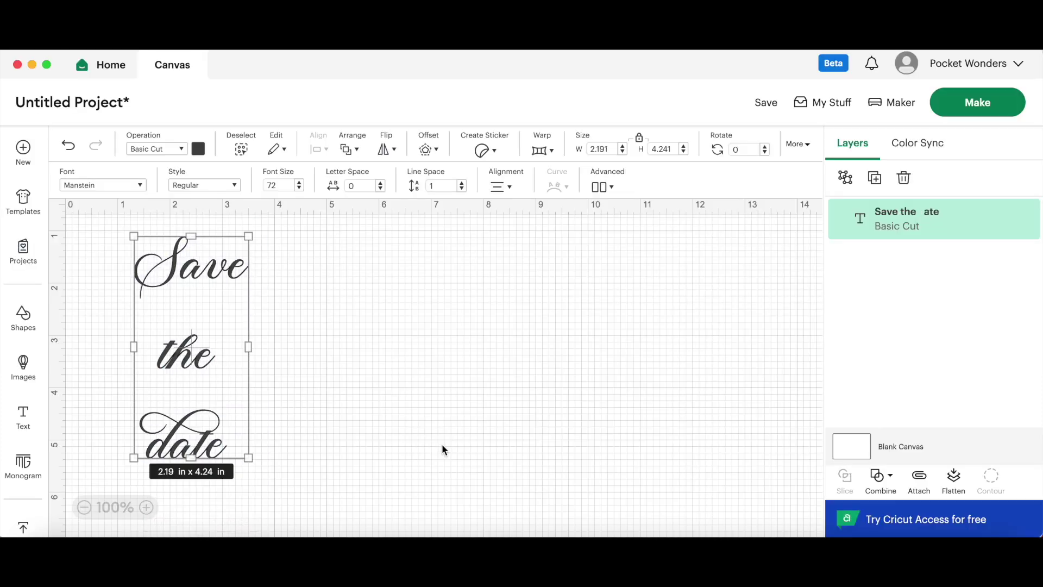
key("super+Tab")
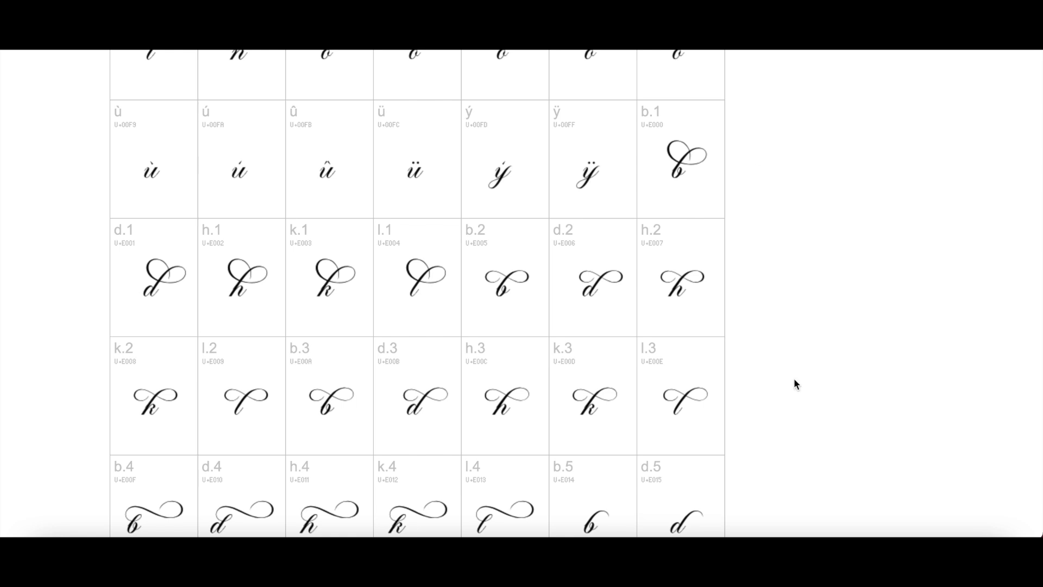
Install Manstein from its font file and locate the swash d in Font Book.
left_click(860, 535)
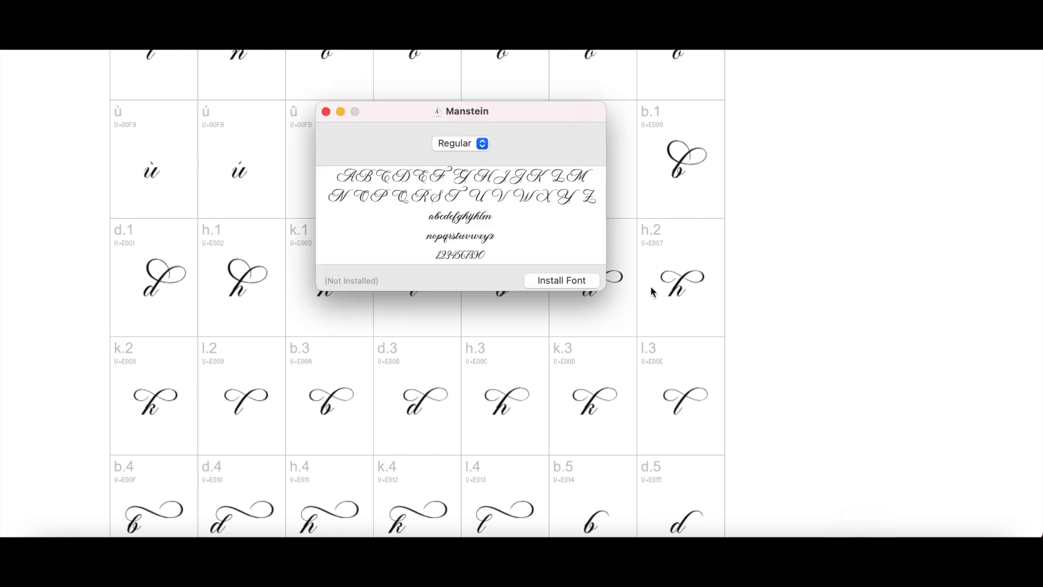
left_click(574, 280)
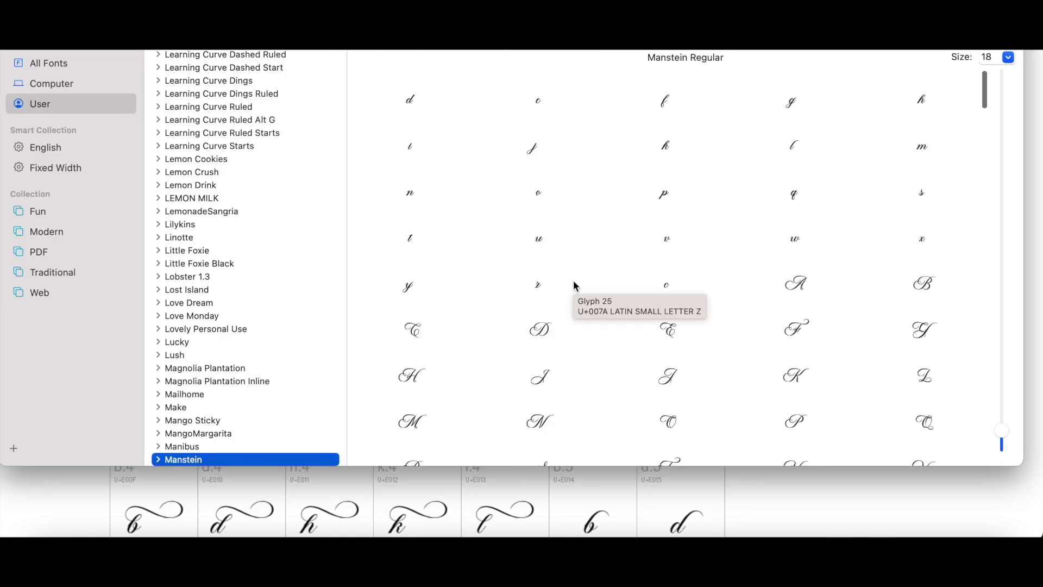
scroll(328, 377, "down", 5)
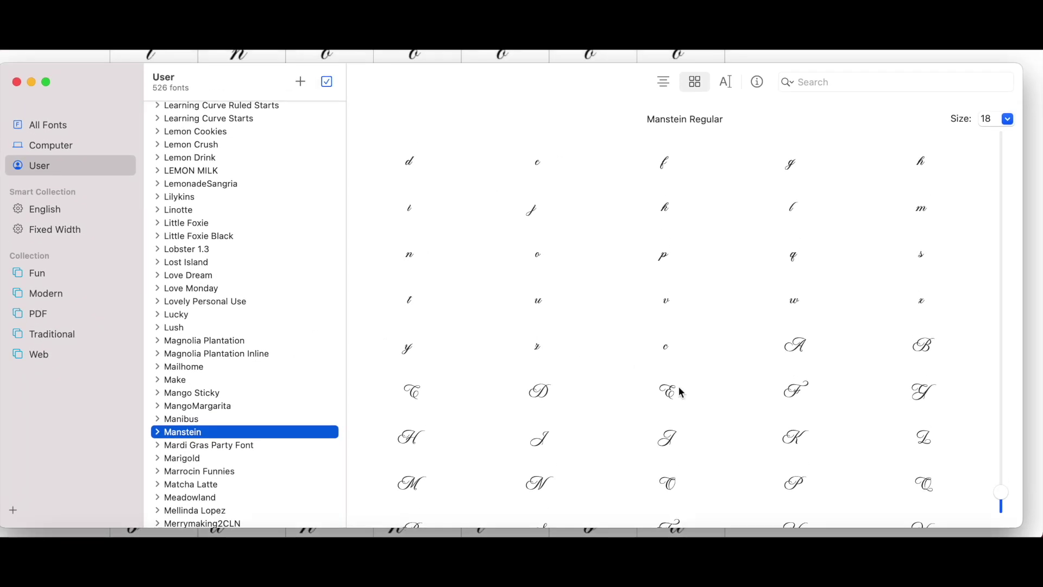
scroll(693, 396, "down", 10)
scroll(693, 393, "down", 10)
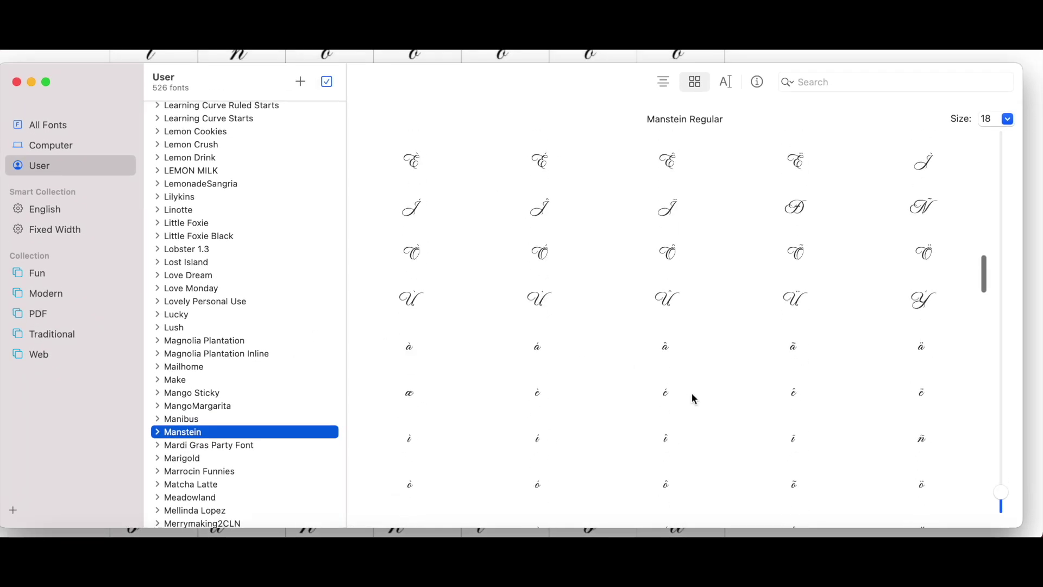
scroll(678, 345, "down", 3)
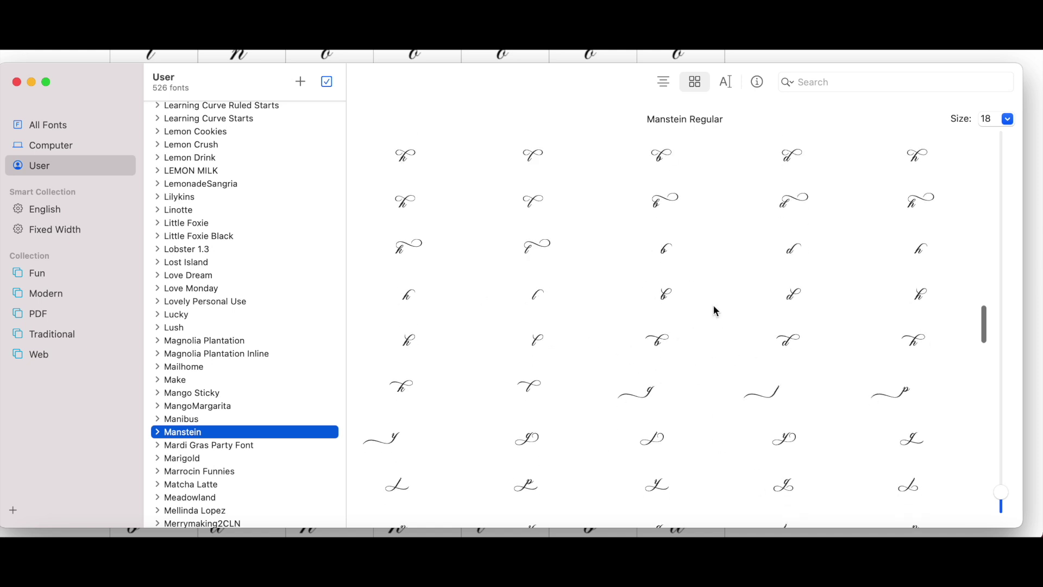
left_click(780, 208)
Browse the remaining Manstein swash glyphs, then close Font Book.
scroll(701, 368, "down", 2)
scroll(701, 369, "up", 2)
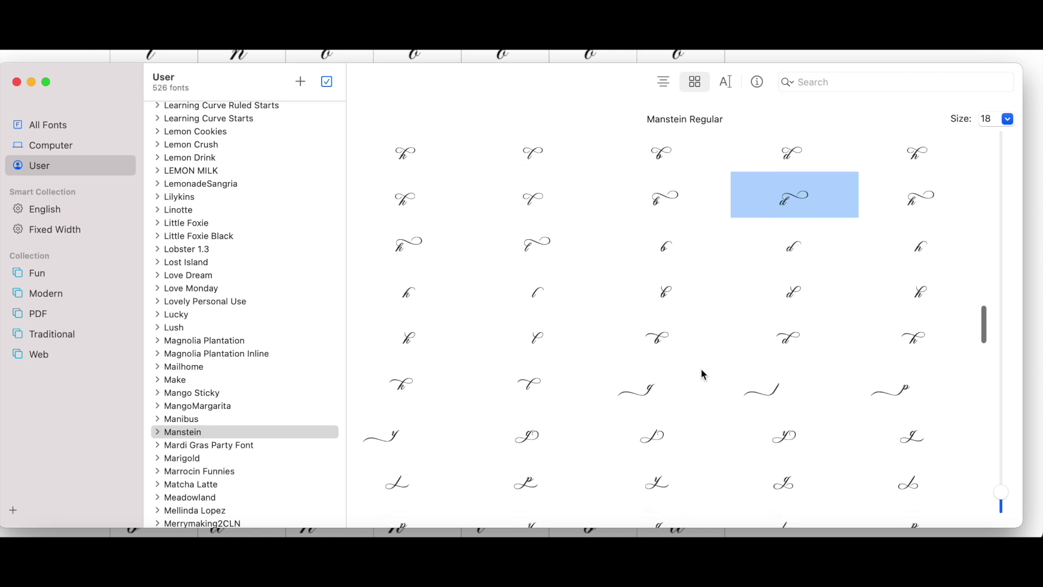
scroll(774, 365, "down", 5)
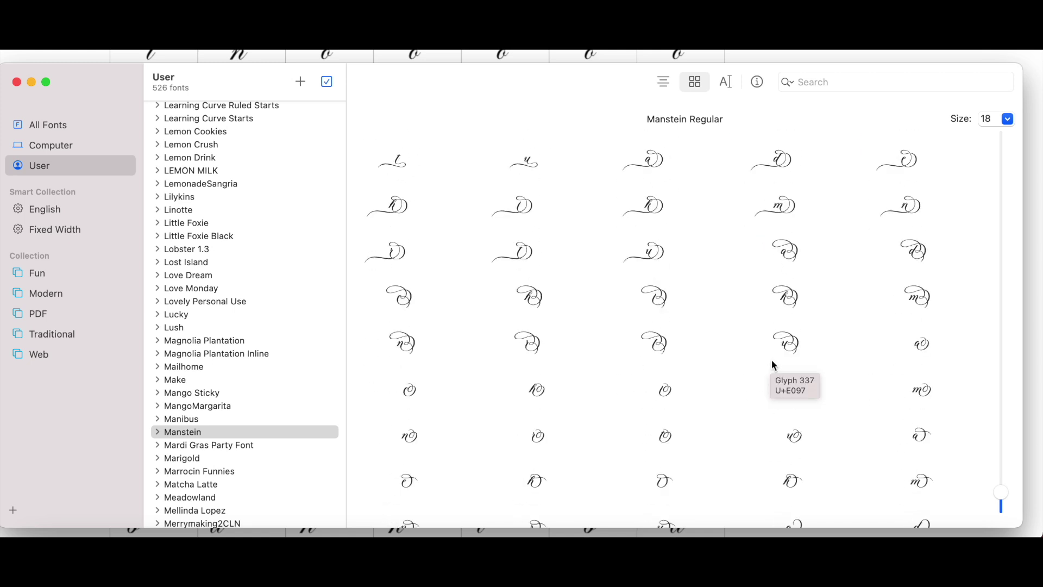
scroll(775, 366, "down", 6)
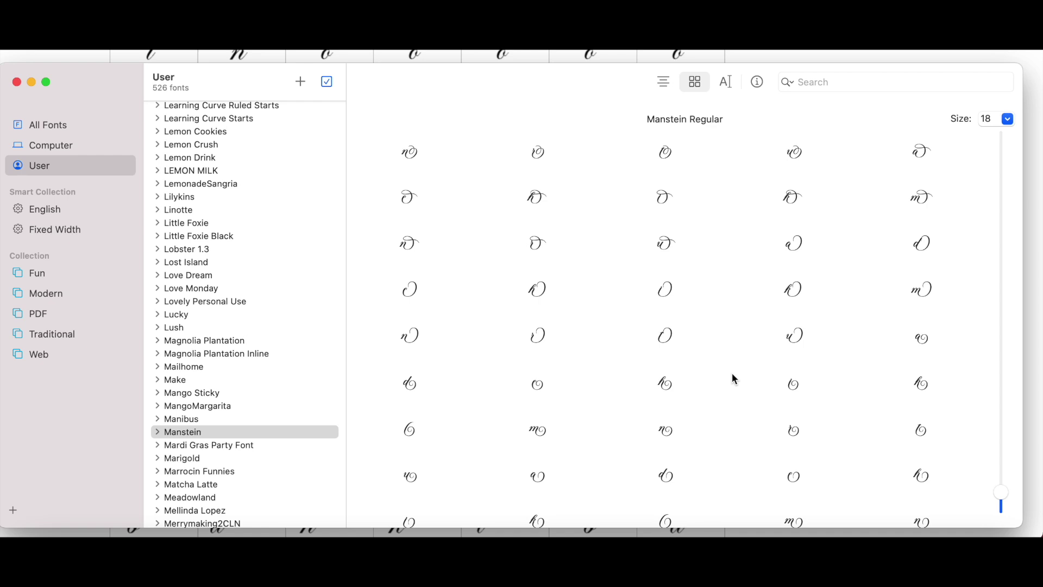
left_click(540, 60)
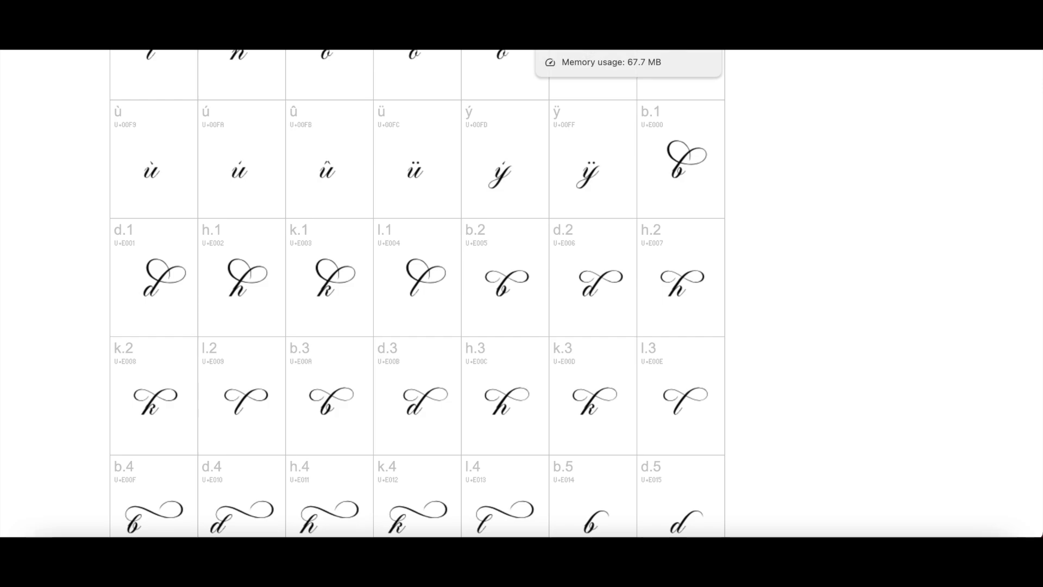
Load Manstein.ttf from Downloads into Oh My Glyph.
left_click(597, 38)
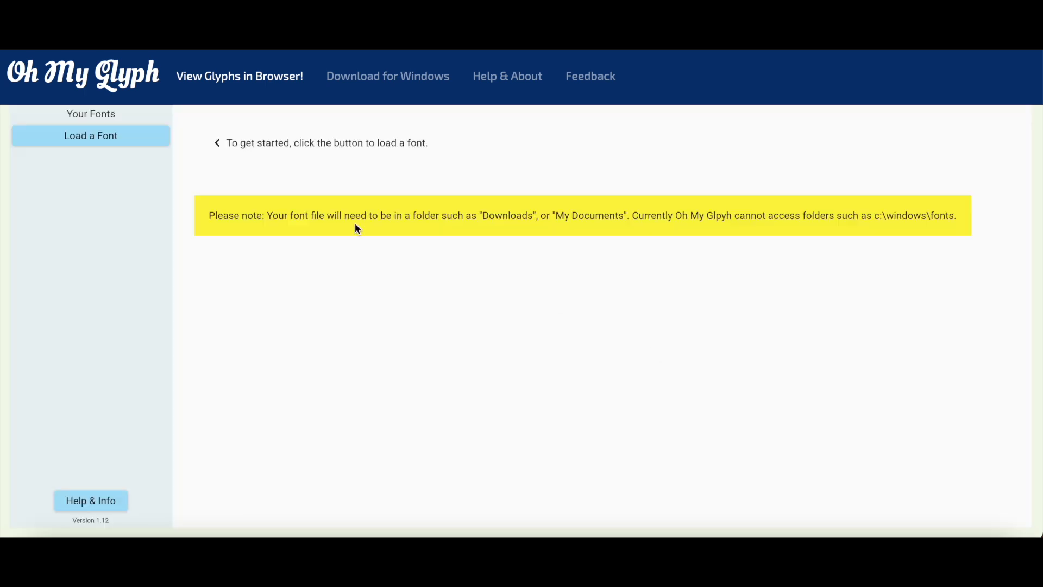
left_click(100, 135)
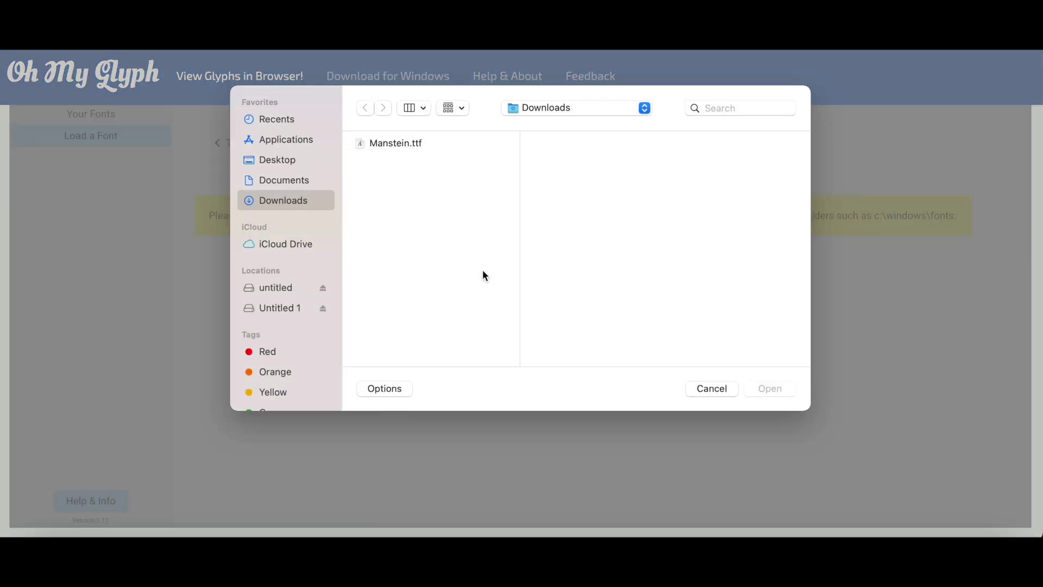
left_click(394, 146)
left_click(771, 391)
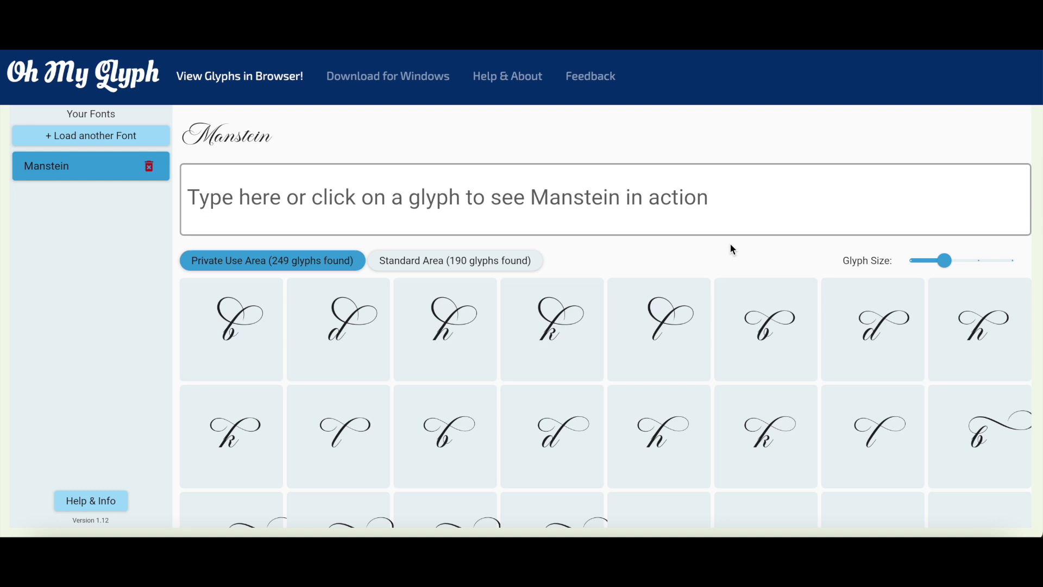
Browse Manstein's Private Use Area glyph grid and ready Oh My Glyph's sample box for glyph entry.
scroll(713, 500, "down", 10)
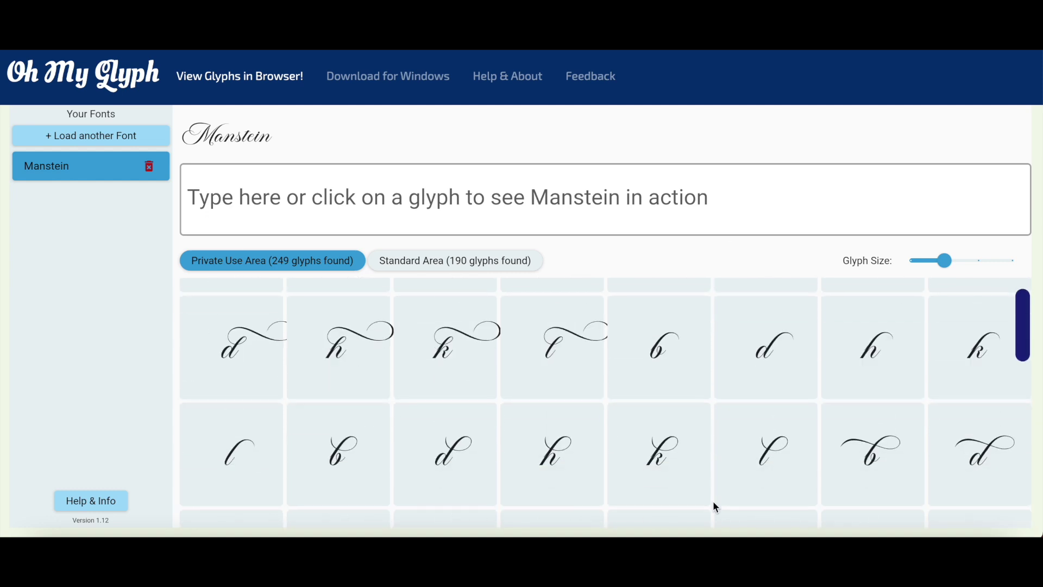
scroll(714, 504, "down", 3)
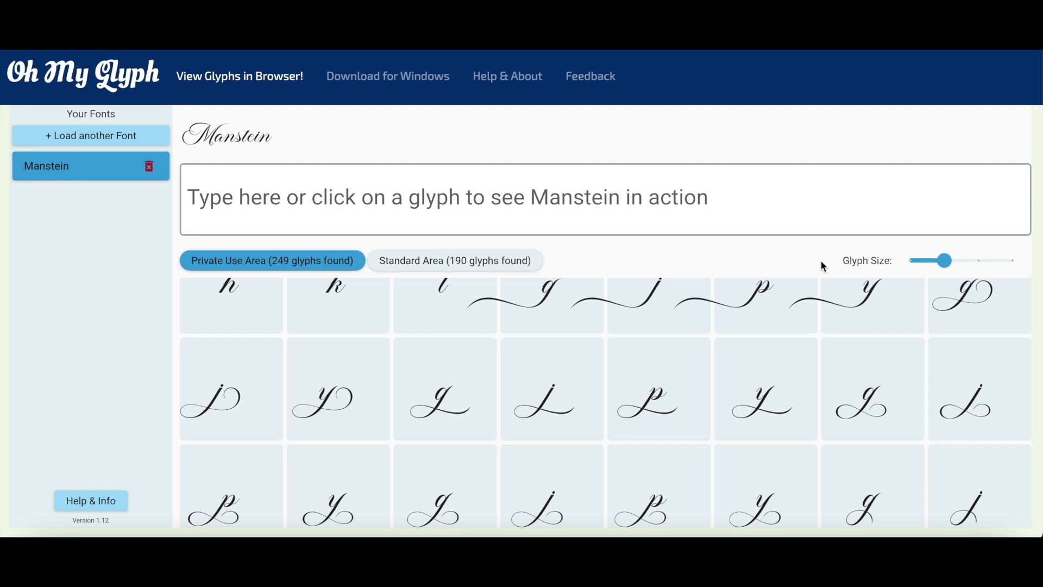
scroll(773, 437, "down", 2)
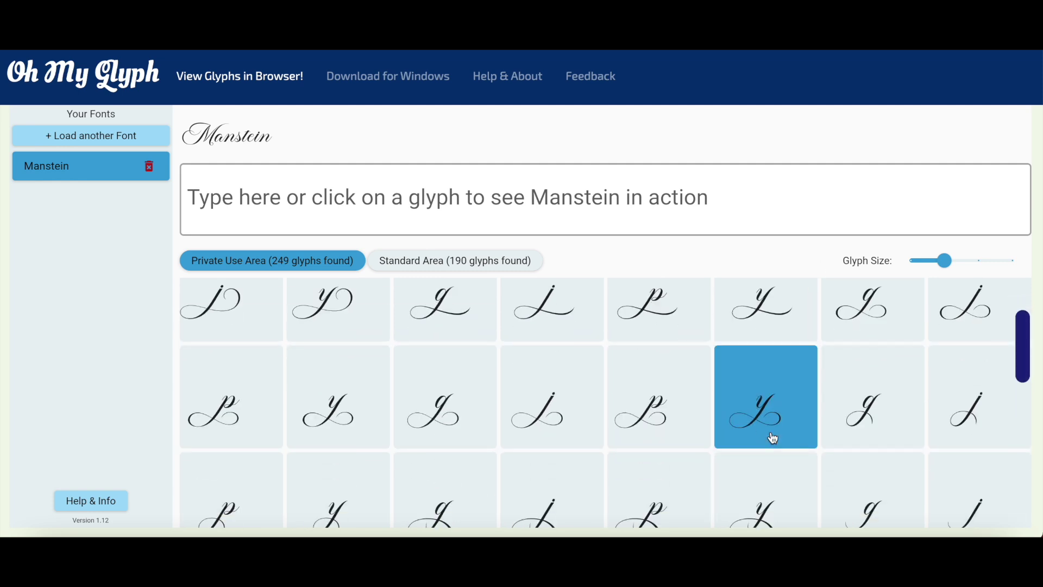
scroll(773, 438, "down", 2)
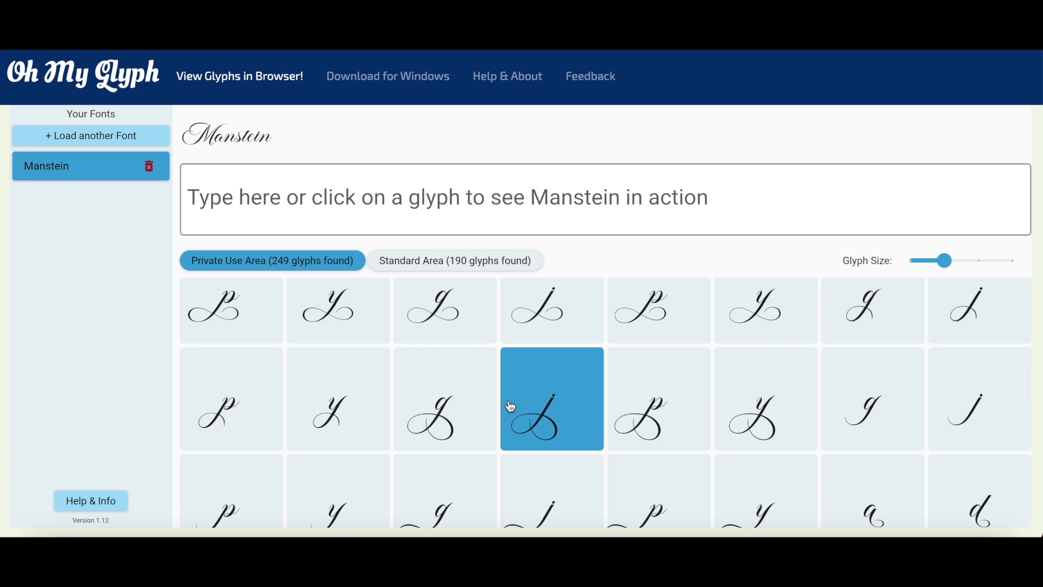
scroll(654, 398, "up", 3)
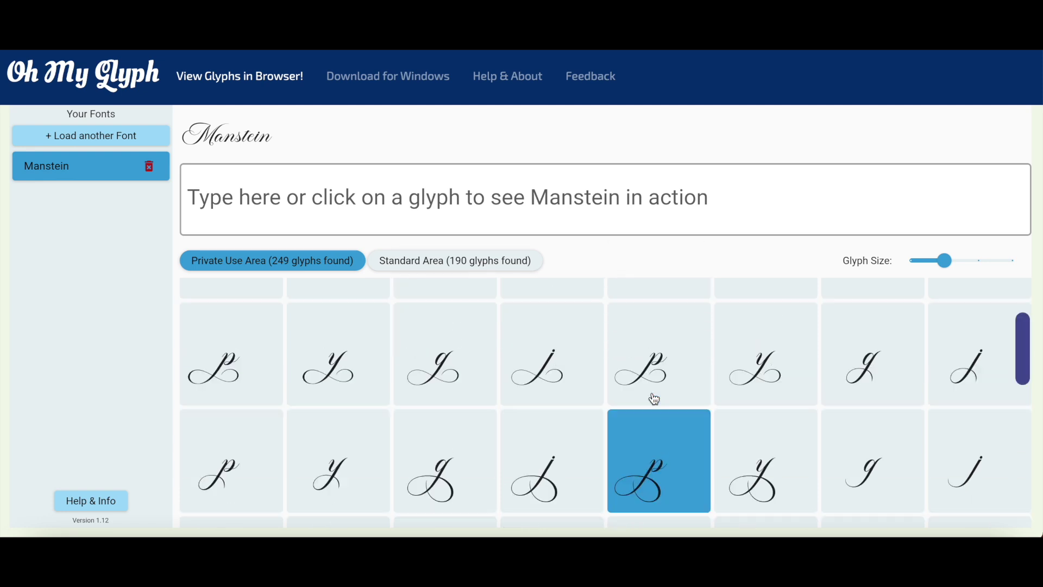
left_click(367, 200)
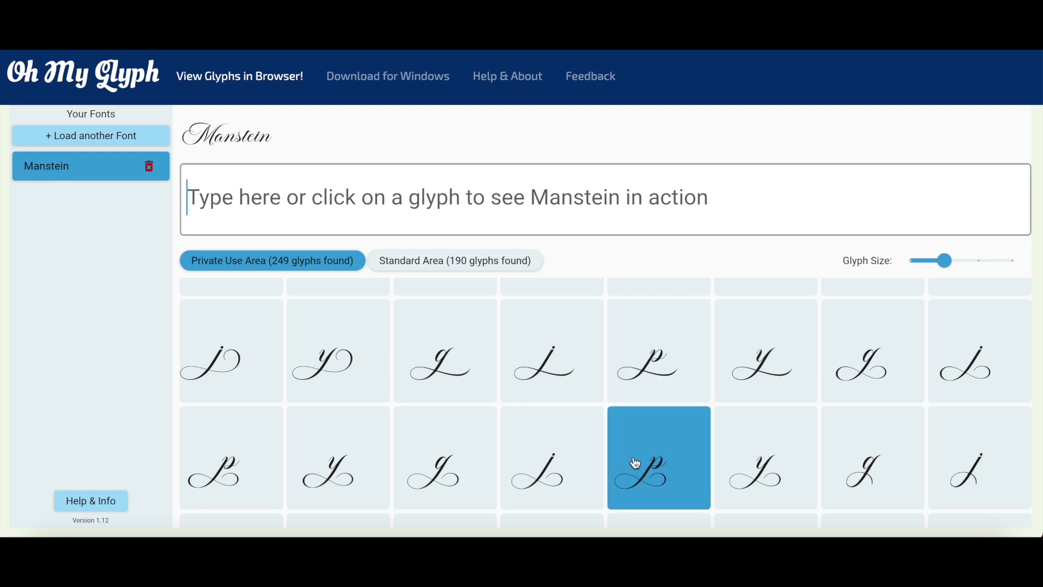
Add the long-tailed swash e from the Private Use Area to the preview field.
scroll(634, 467, "up", 2)
scroll(636, 463, "up", 5)
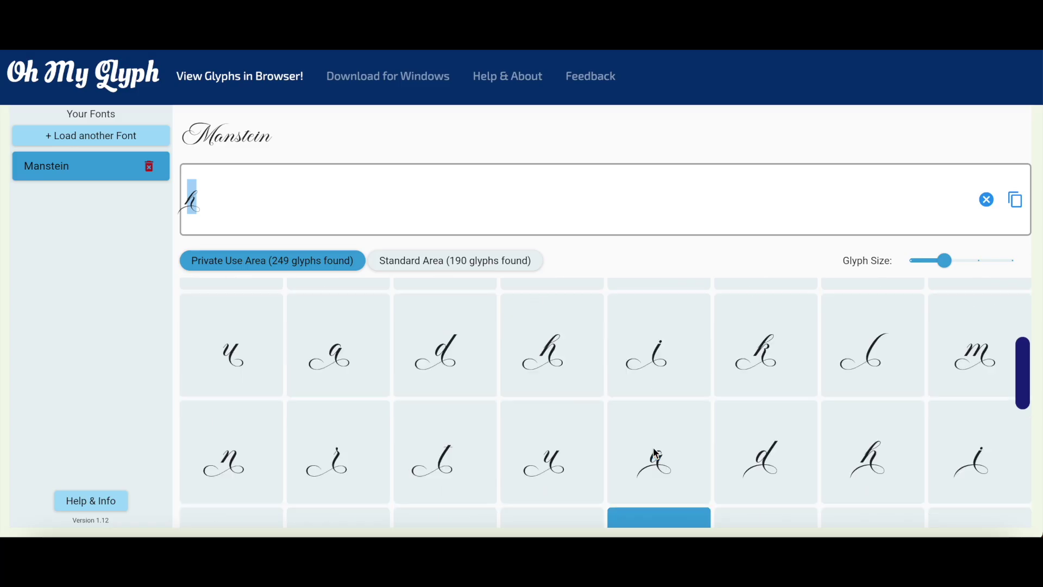
scroll(654, 454, "down", 10)
scroll(655, 453, "down", 10)
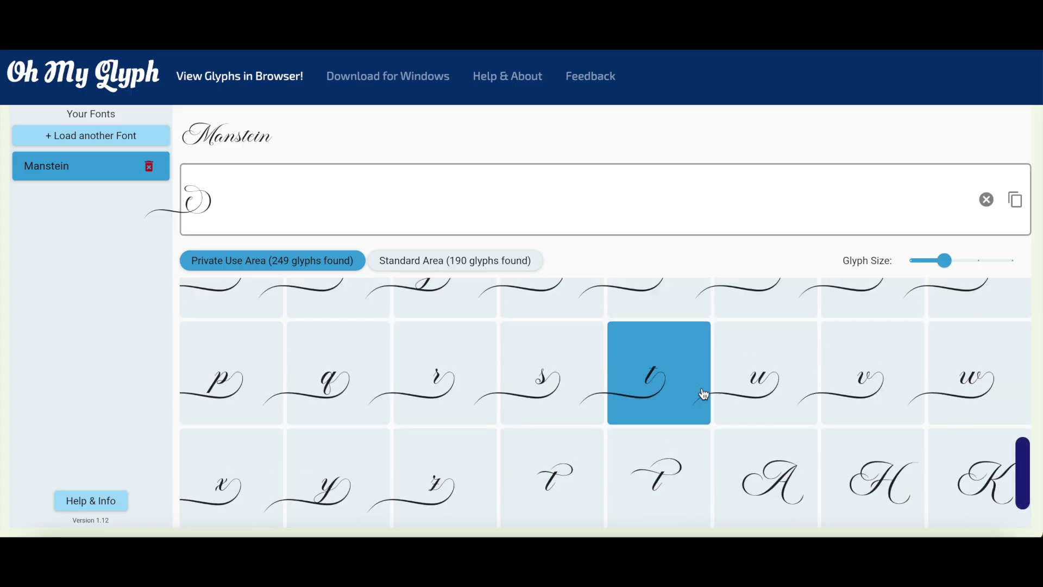
scroll(761, 391, "up", 4)
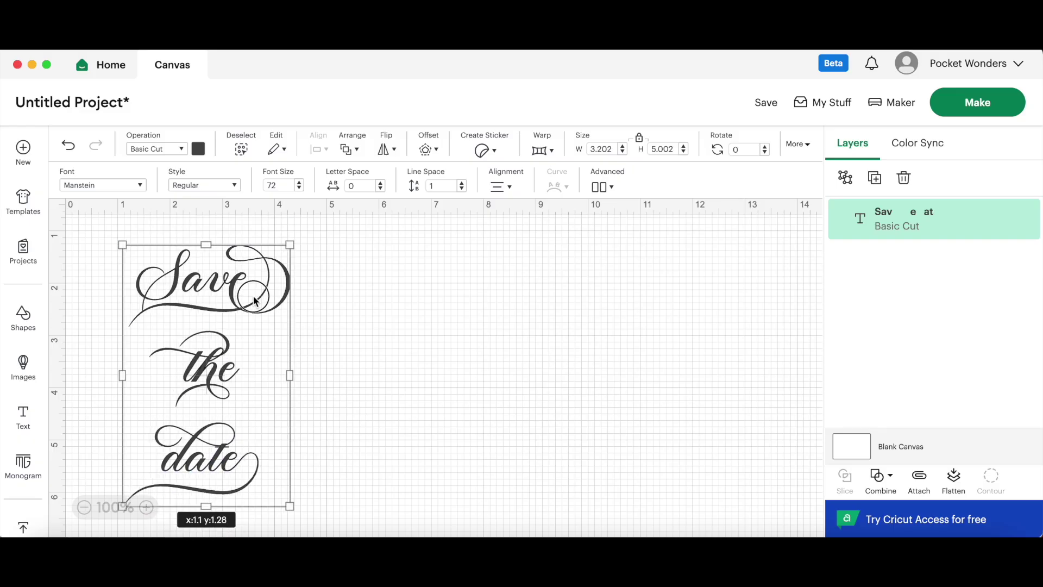
left_click(374, 341)
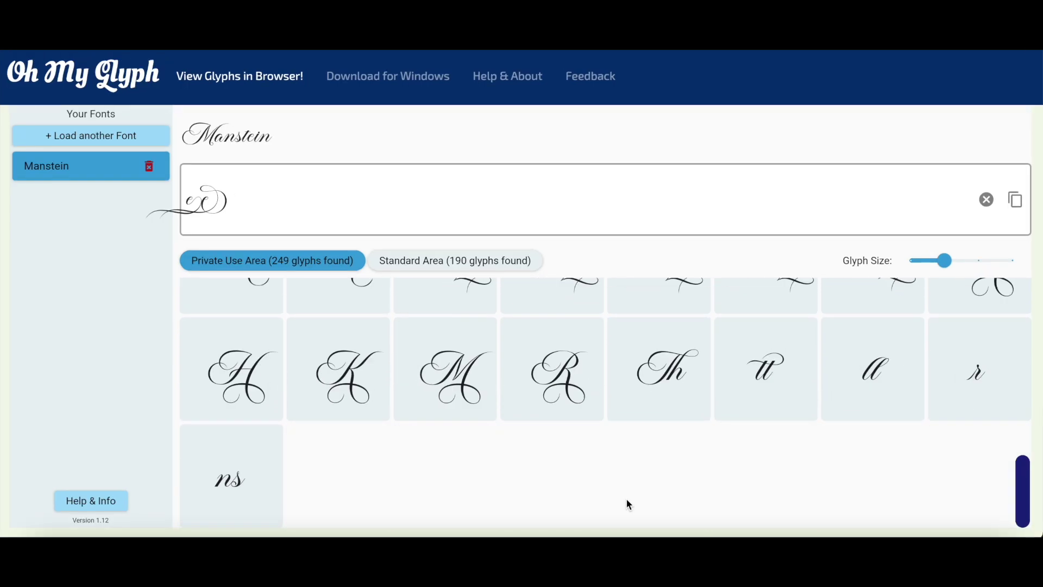